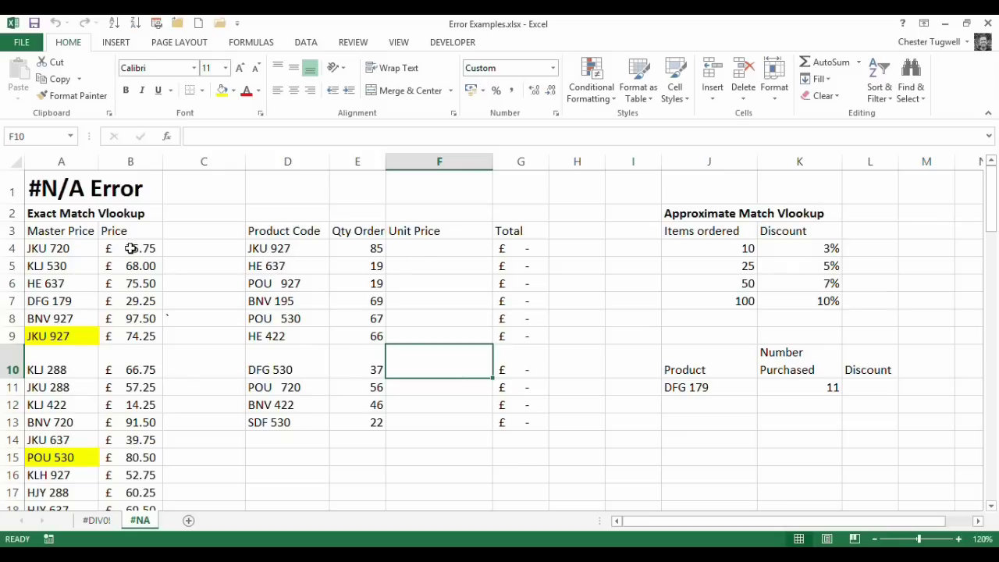
# Step: Enter an exact-match VLOOKUP in F5 that looks up D5 in A4:B9 and returns column 2, with FALSE as range lookup
pyautogui.click(409, 248)
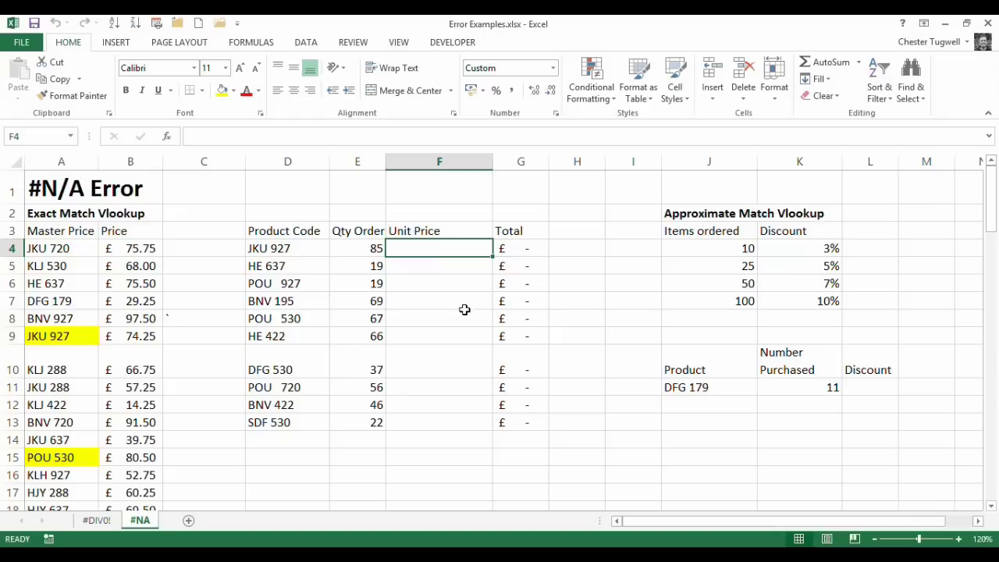
pyautogui.click(429, 264)
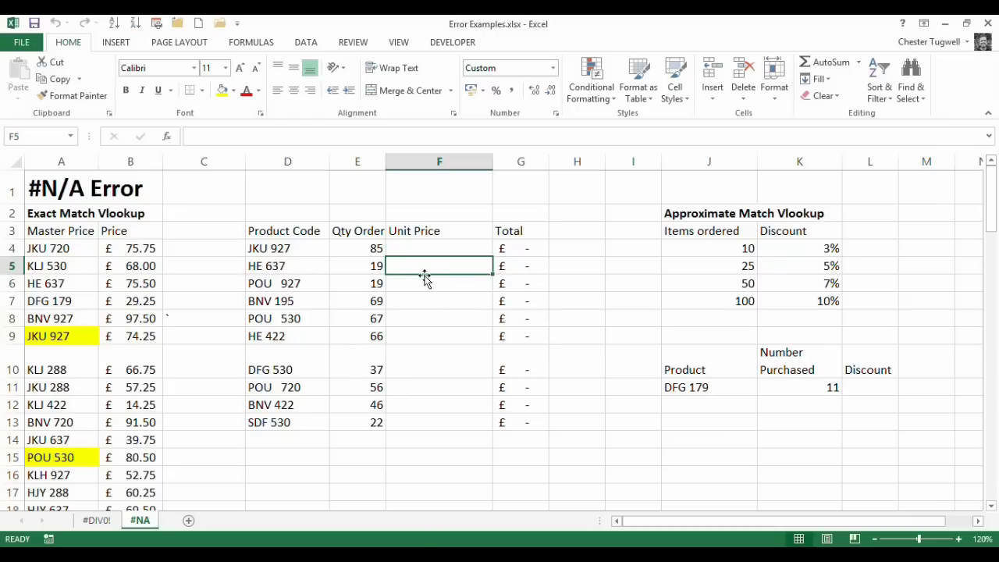
pyautogui.write('=v')
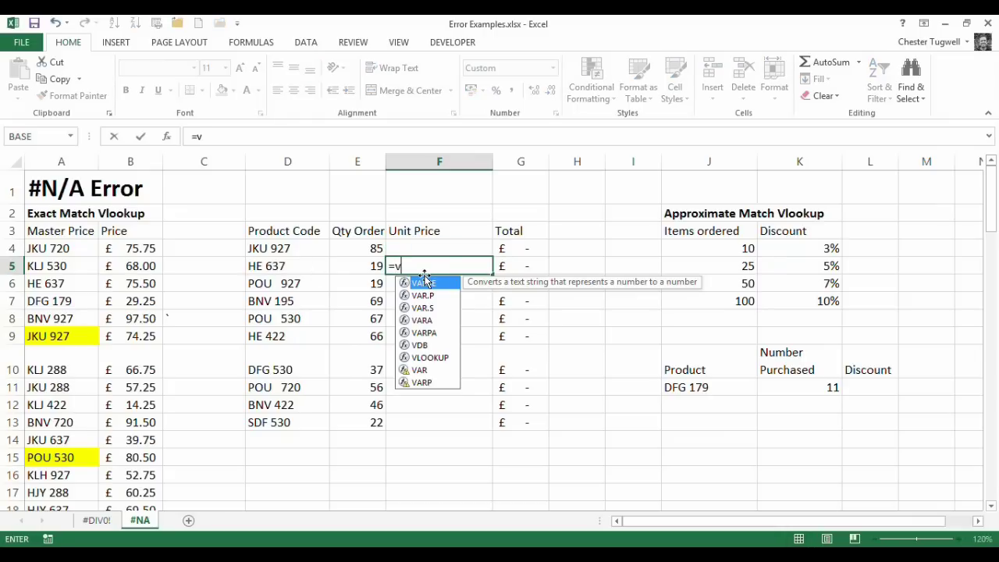
pyautogui.write('looku')
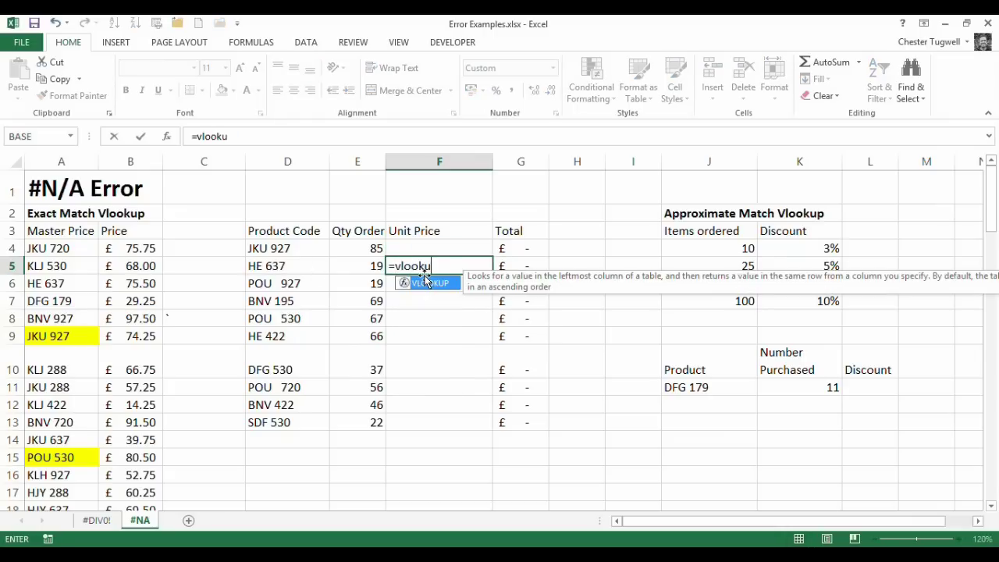
pyautogui.write('p(')
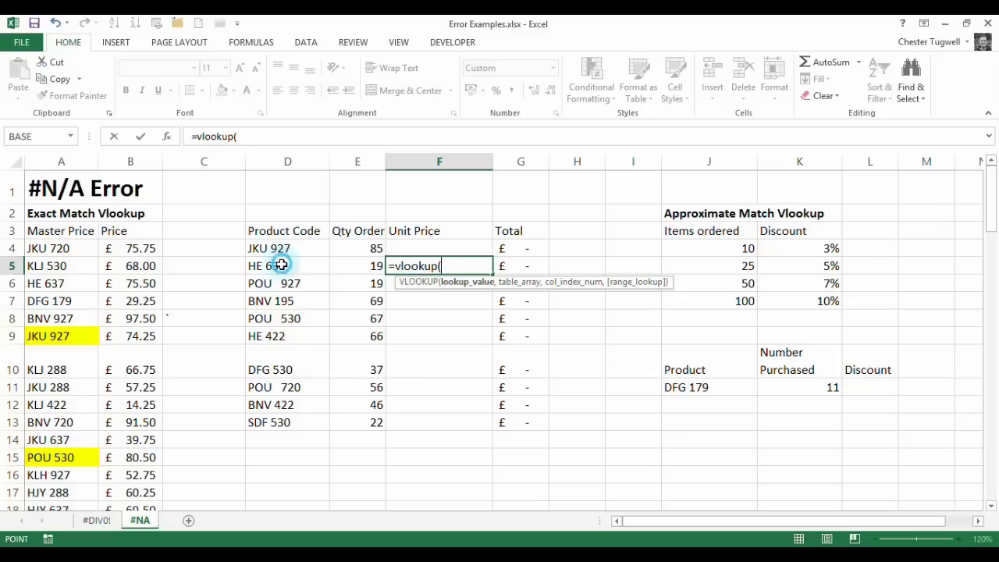
pyautogui.click(281, 265)
pyautogui.write(',')
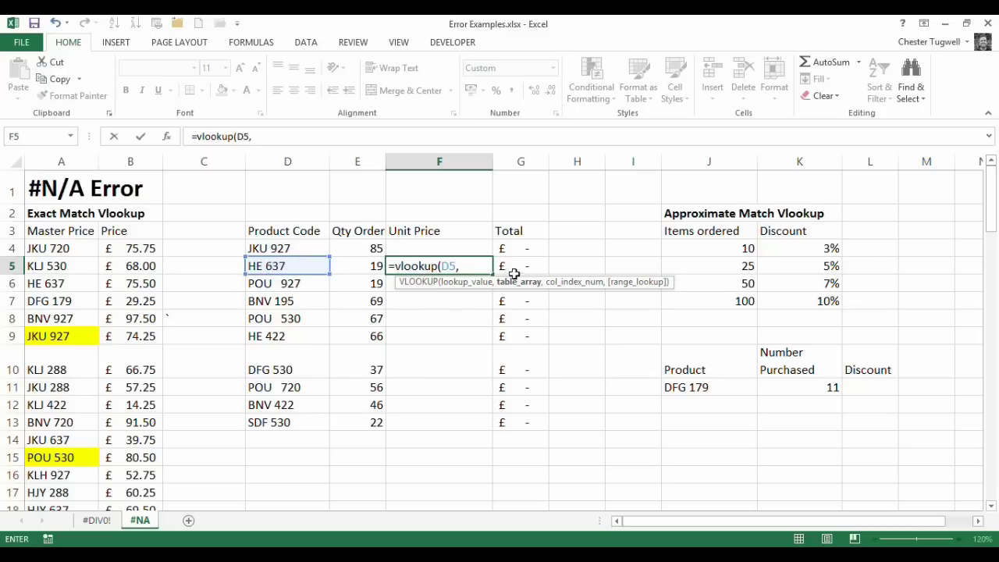
pyautogui.moveTo(49, 248); pyautogui.dragTo(136, 331)
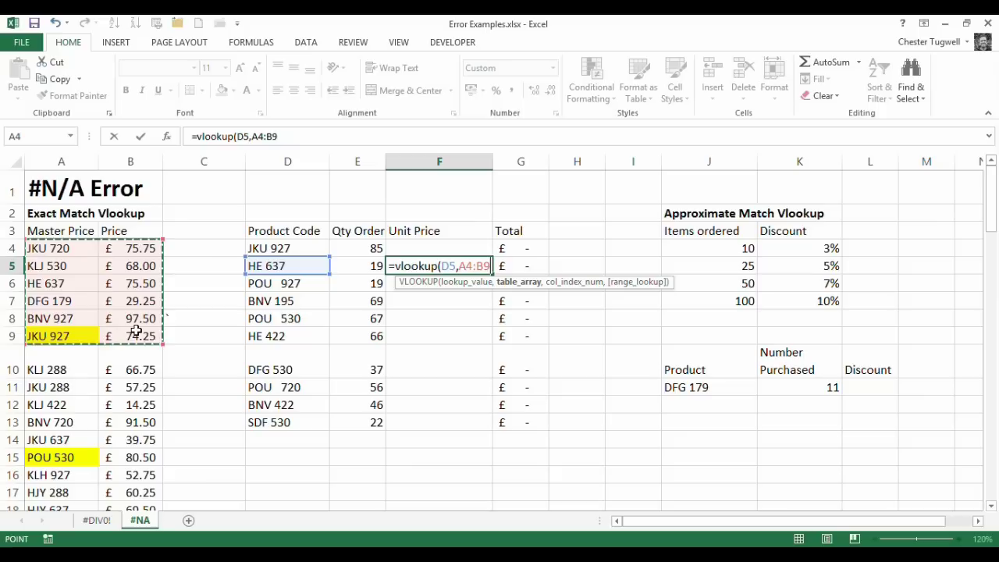
pyautogui.write(',')
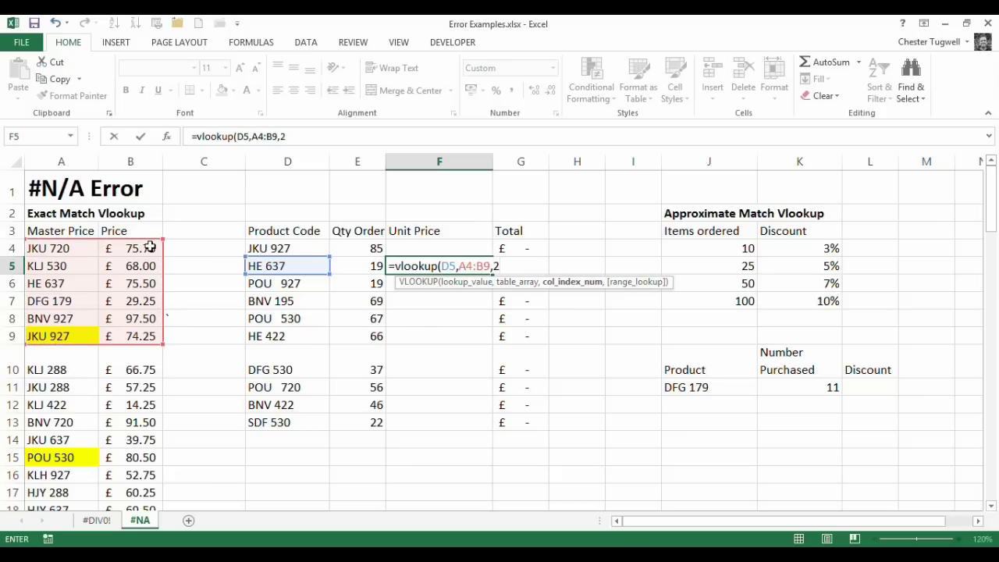
pyautogui.write('2,')
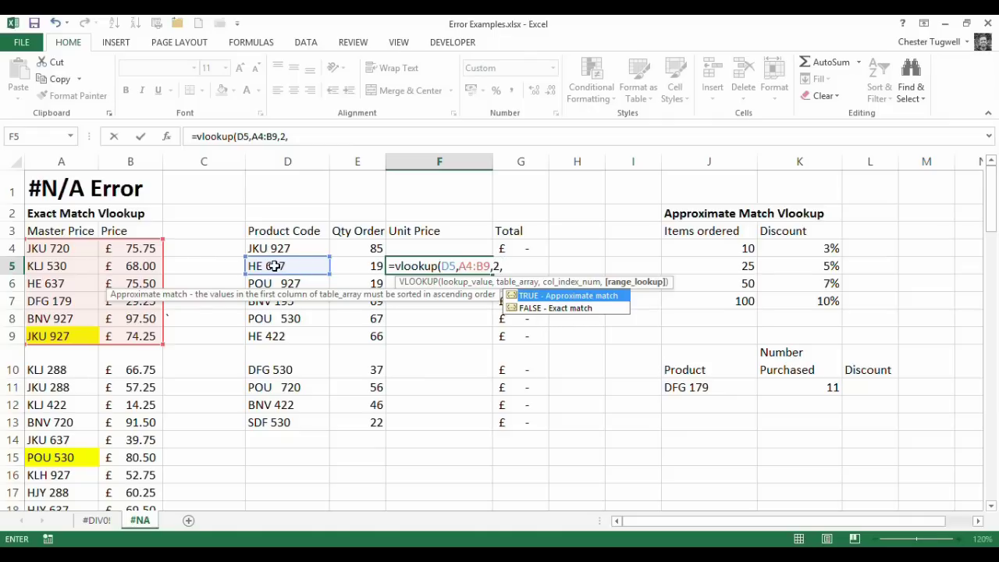
pyautogui.click(560, 308)
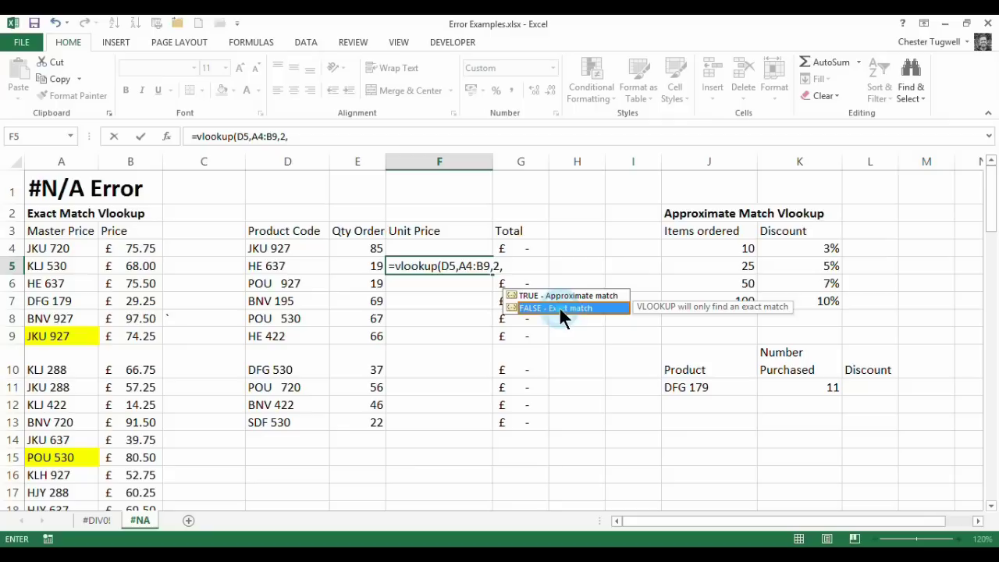
pyautogui.doubleClick(560, 308)
pyautogui.click(559, 307)
pyautogui.click(439, 268)
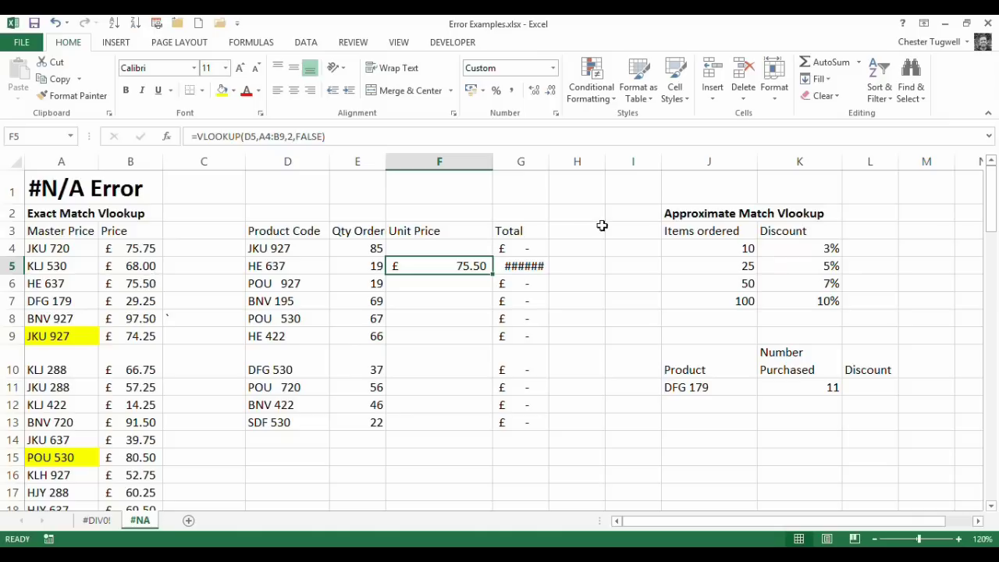
# Step: Auto-fit the width of the Total column G and check the formulas in G5 and F5
pyautogui.doubleClick(553, 158)
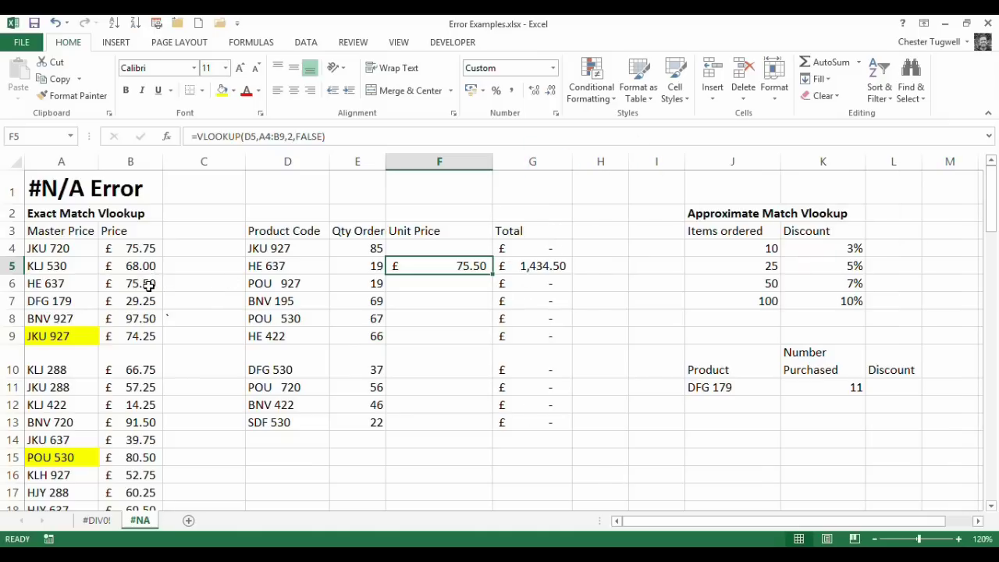
pyautogui.click(532, 266)
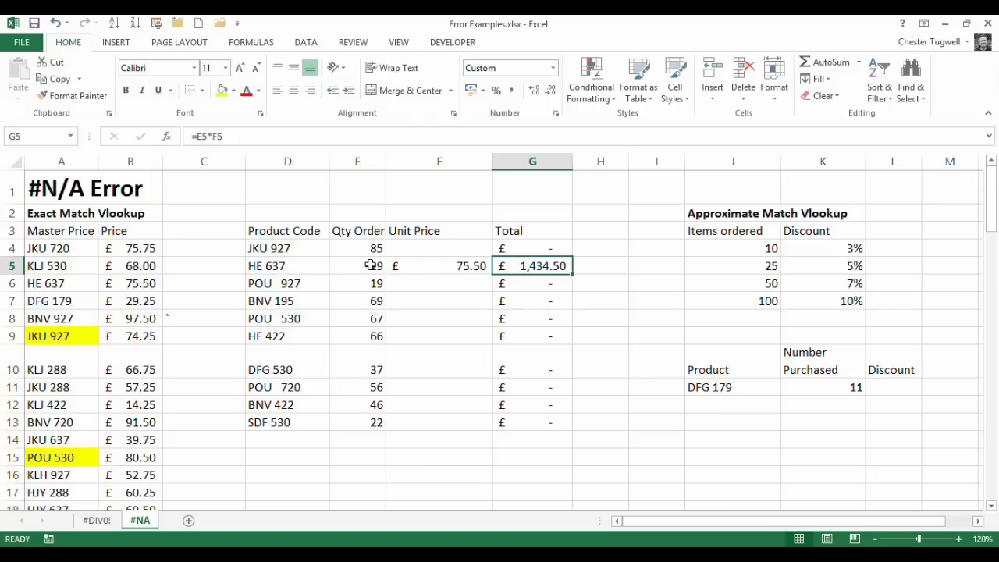
pyautogui.click(451, 266)
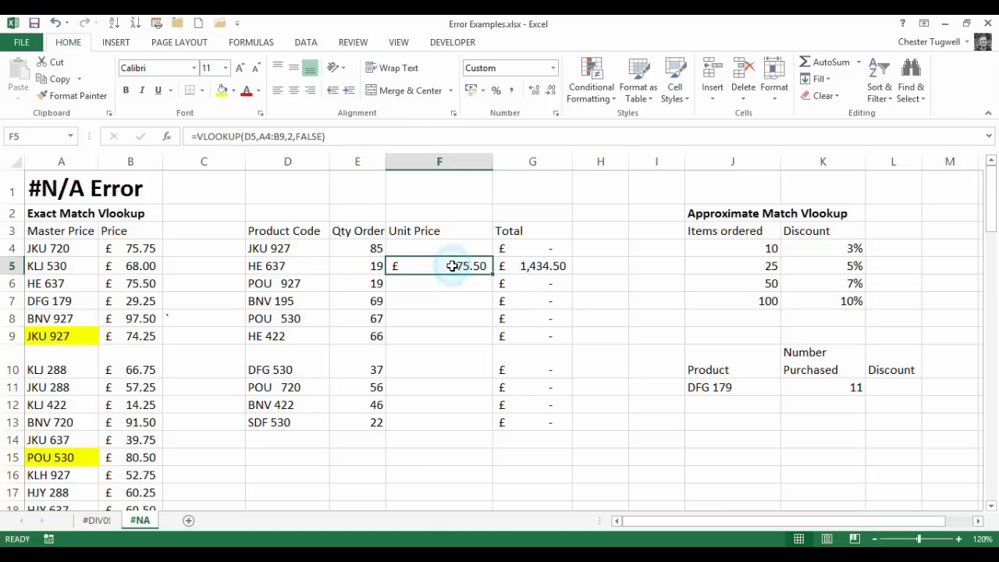
# Step: Replace the product code in D5 with bbbbbb and check the lookup in F5
pyautogui.click(288, 266)
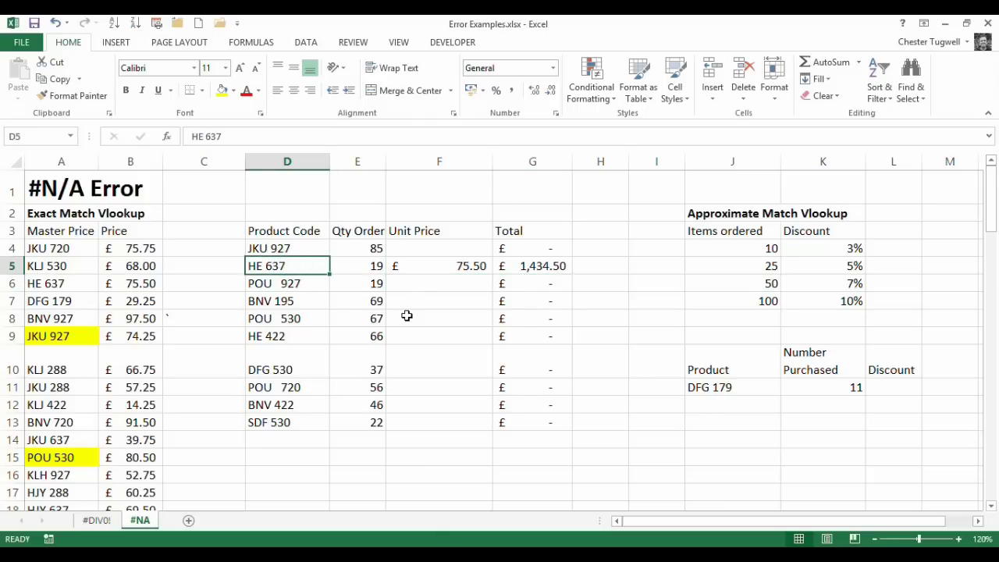
pyautogui.write('bbbbbb')
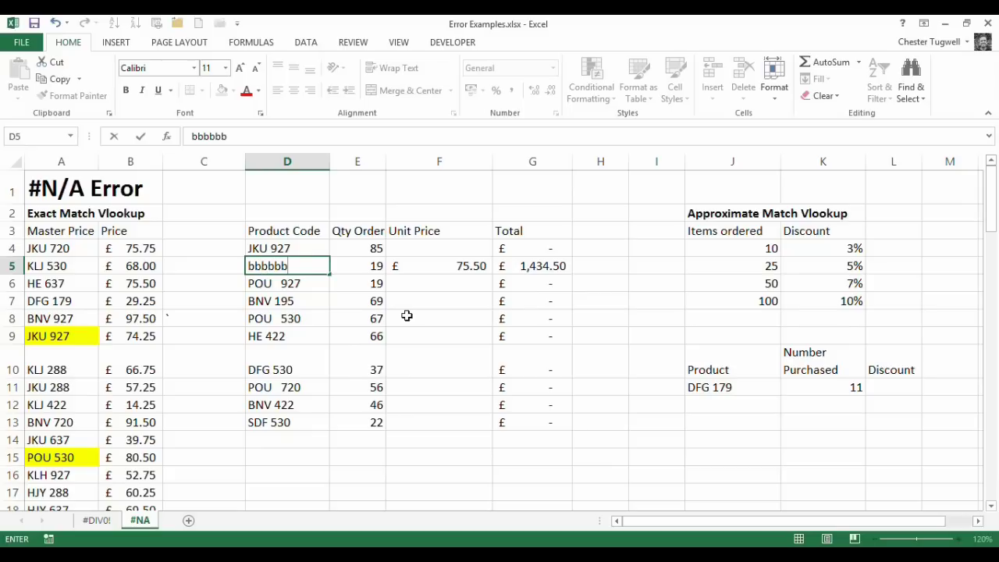
pyautogui.press('Return')
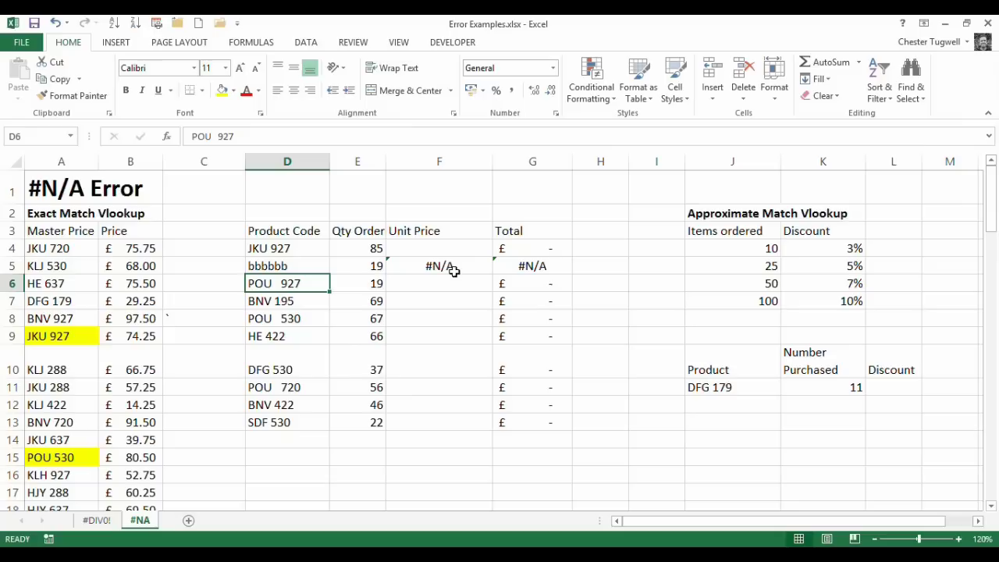
pyautogui.click(444, 267)
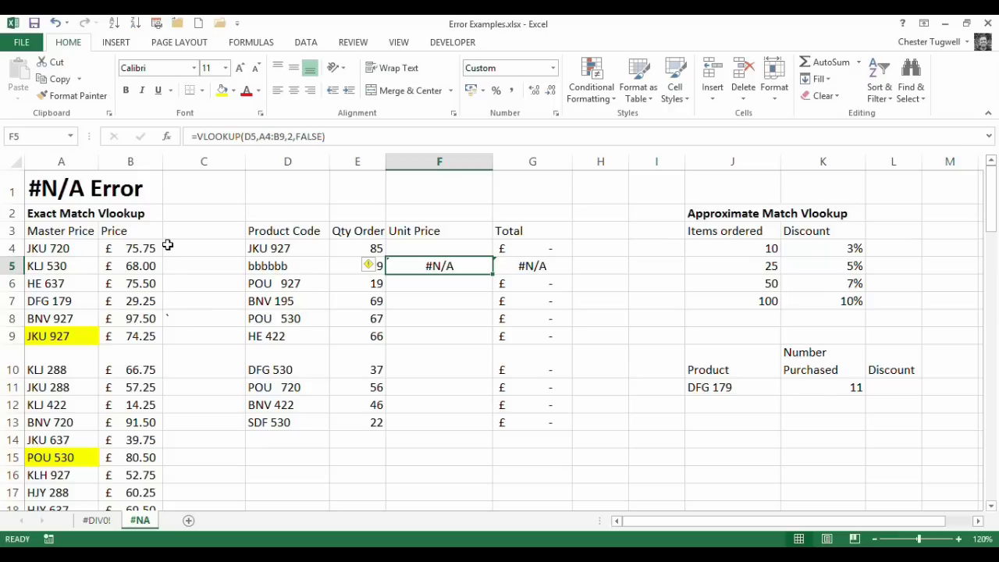
# Step: Enter the formula =VLOOKUP(D4,A4:B9,2,FALSE) in the Unit Price cell F4
pyautogui.click(437, 248)
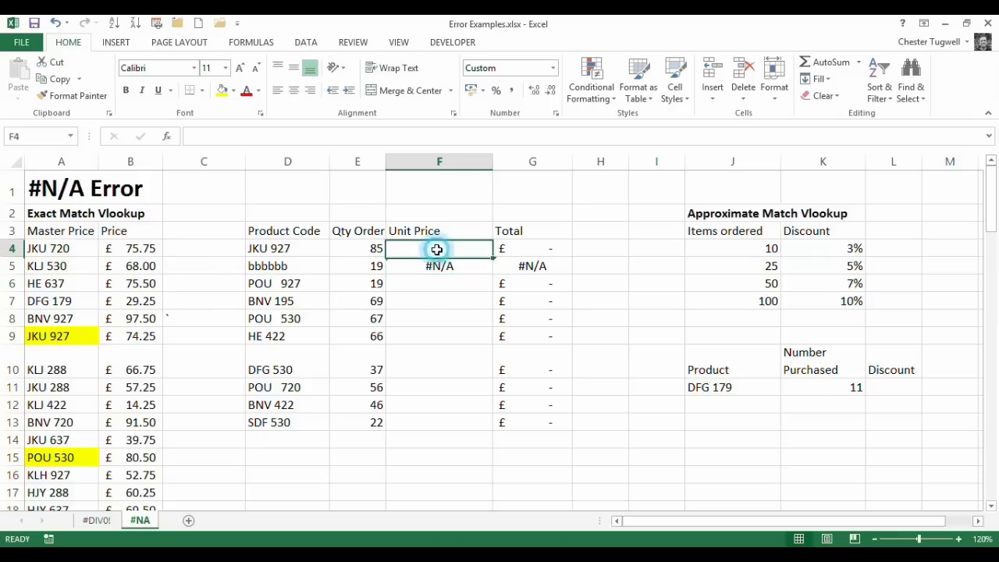
pyautogui.write('=vlooku')
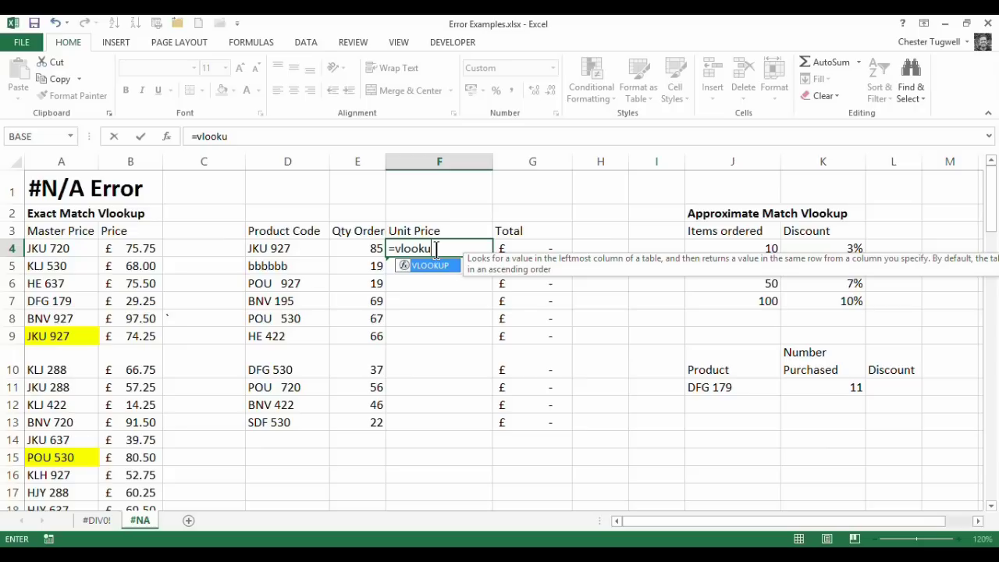
pyautogui.write('p(')
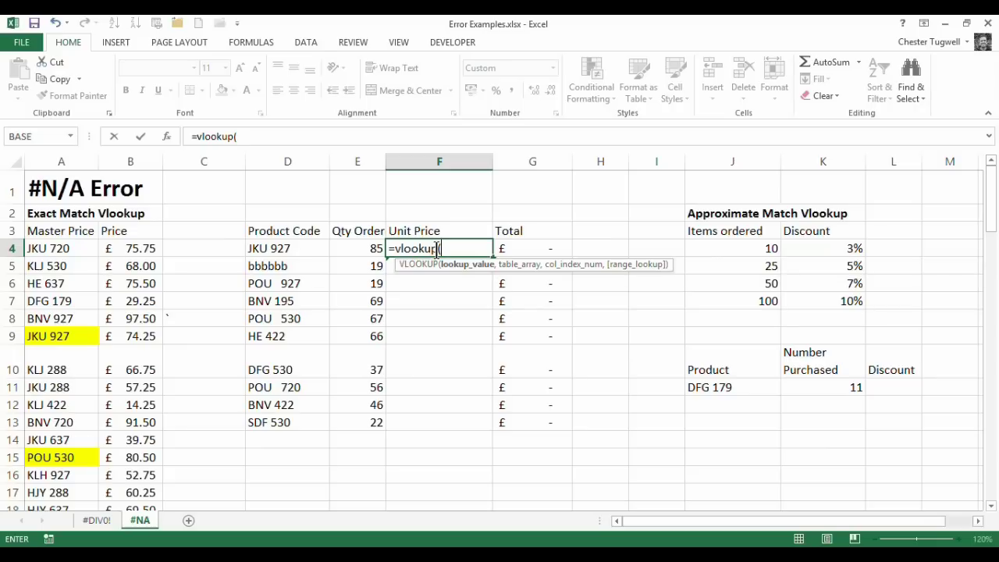
pyautogui.click(283, 249)
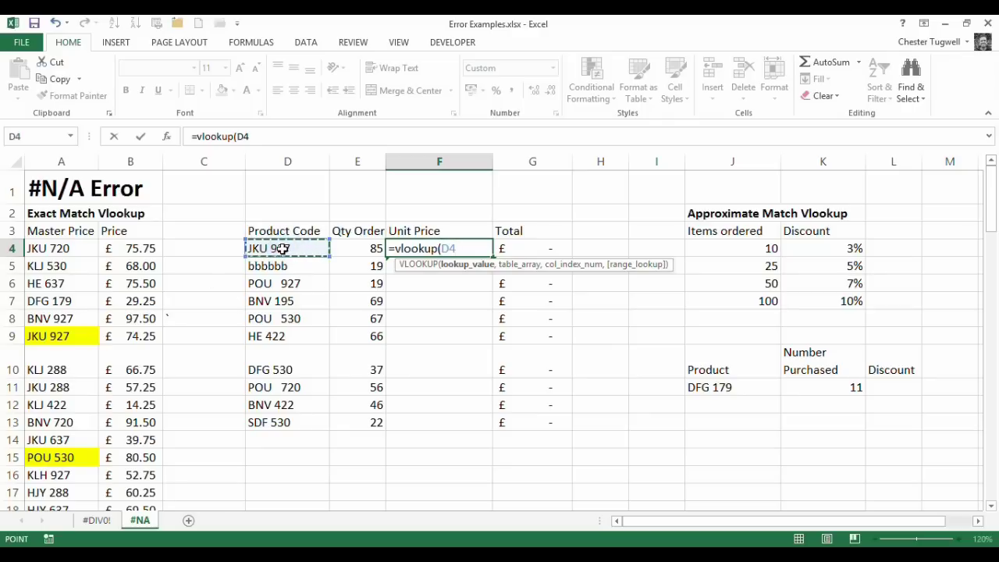
pyautogui.write(',')
pyautogui.moveTo(69, 248); pyautogui.dragTo(128, 333)
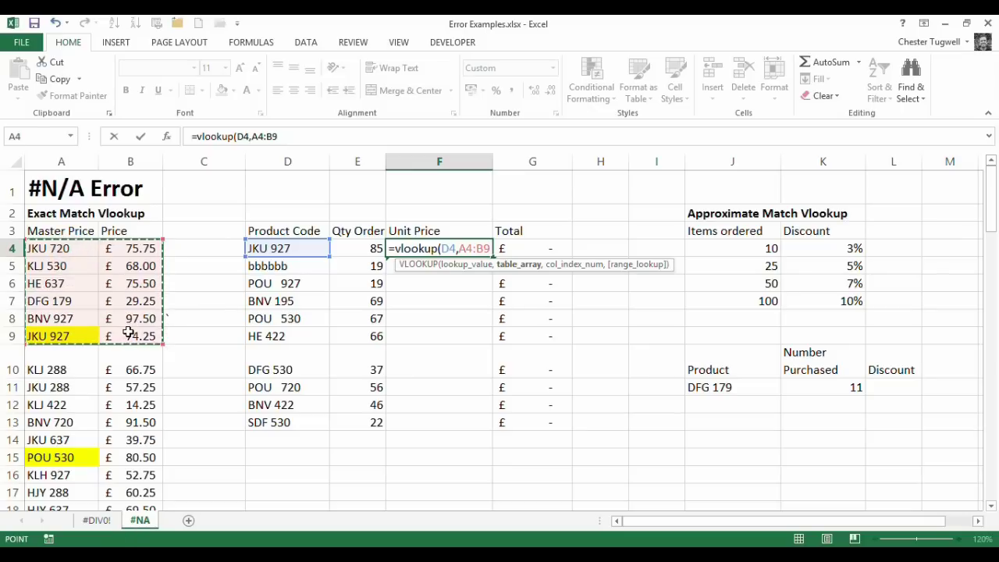
pyautogui.press('F8')
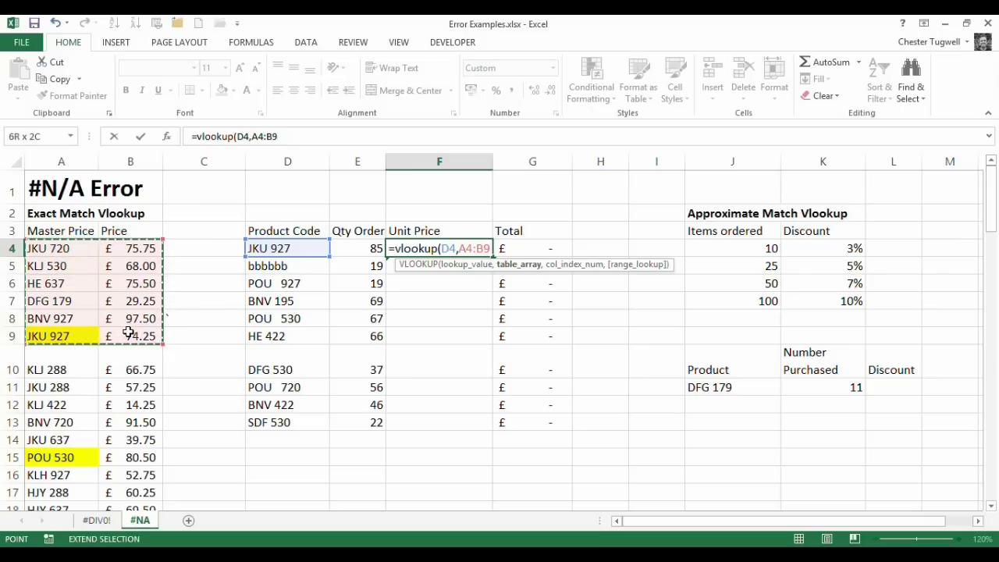
pyautogui.write(',')
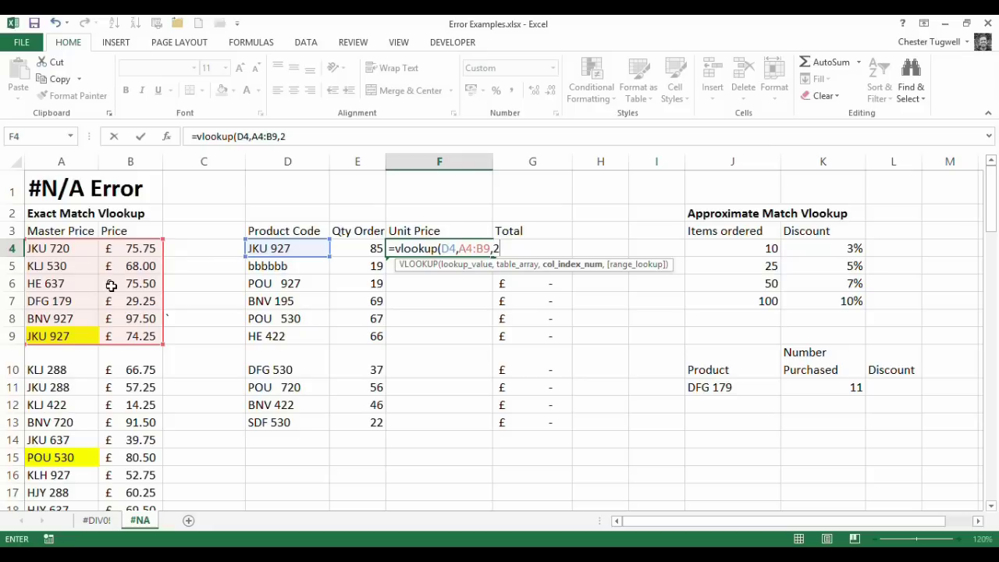
pyautogui.write('2,f')
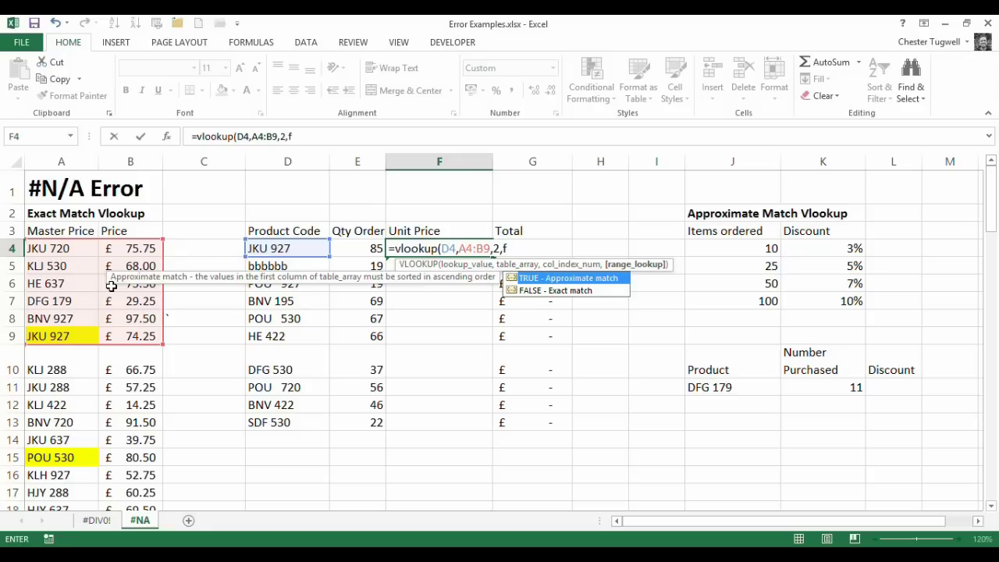
pyautogui.write('alse)')
pyautogui.press('Return')
pyautogui.hotkey('ctrl', 'd')
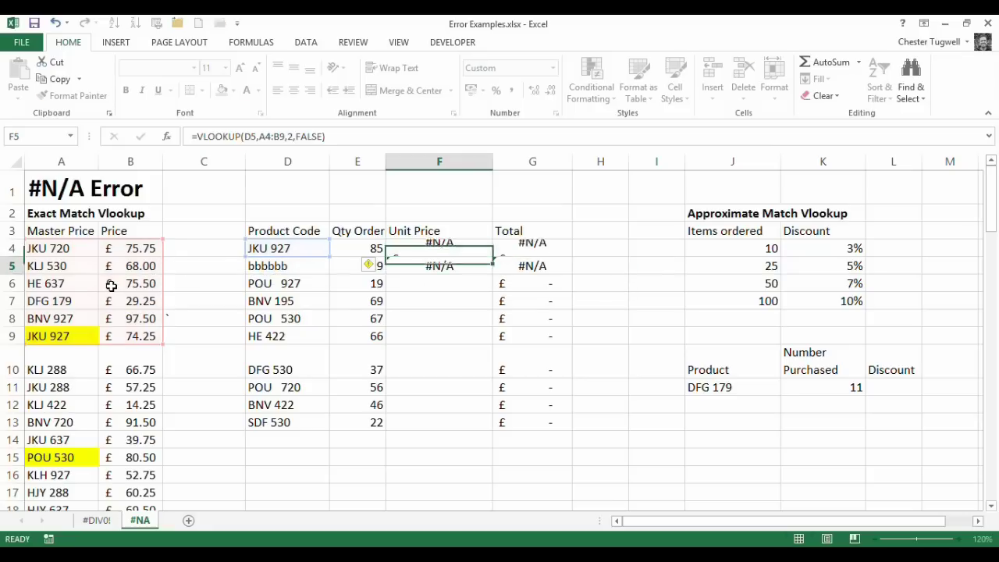
# Step: Examine the lookup formula in F4 and compare the product code in D4 with the matching highlighted code in A9
pyautogui.click(428, 245)
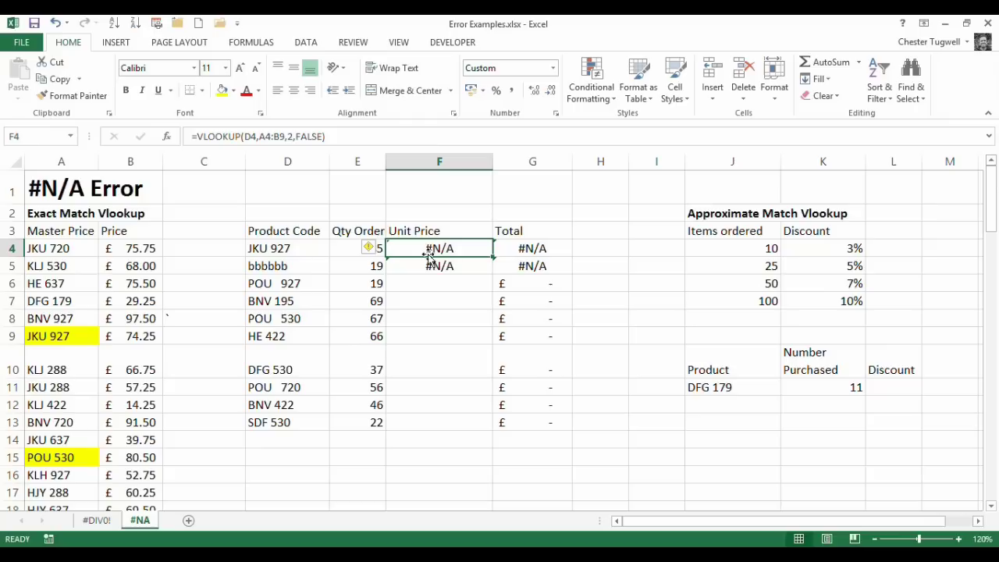
pyautogui.click(454, 250)
pyautogui.rightClick(454, 251)
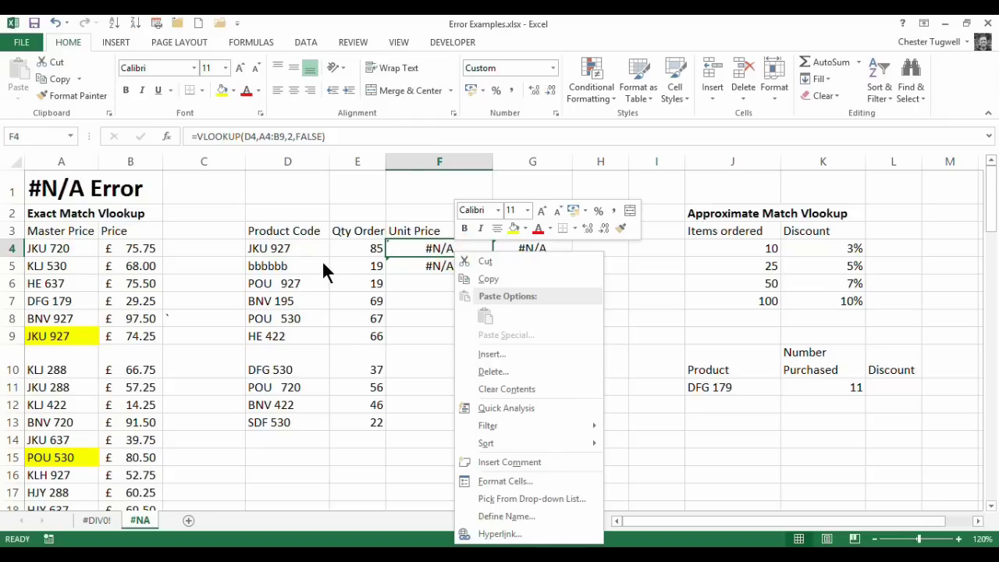
pyautogui.press('Escape')
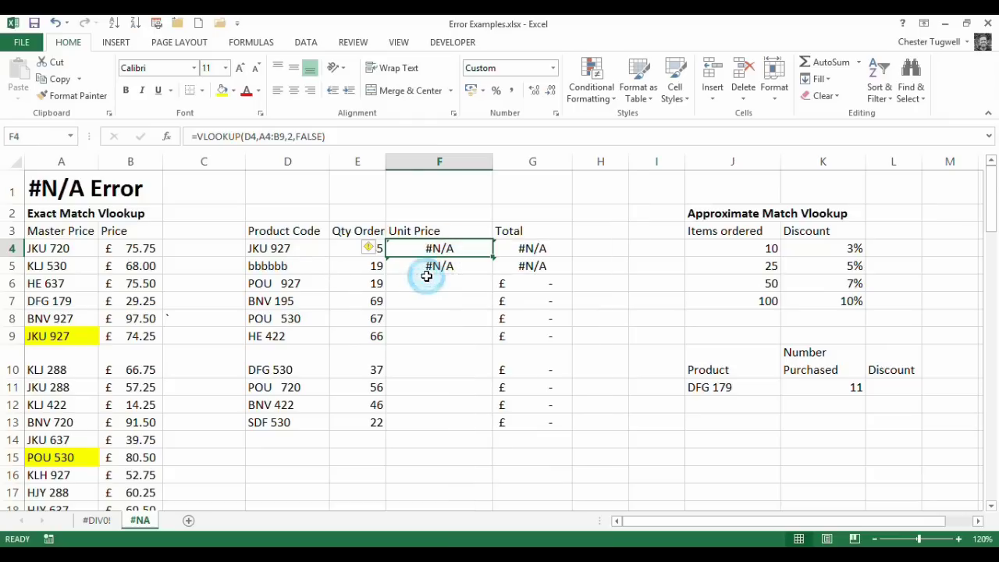
pyautogui.click(283, 248)
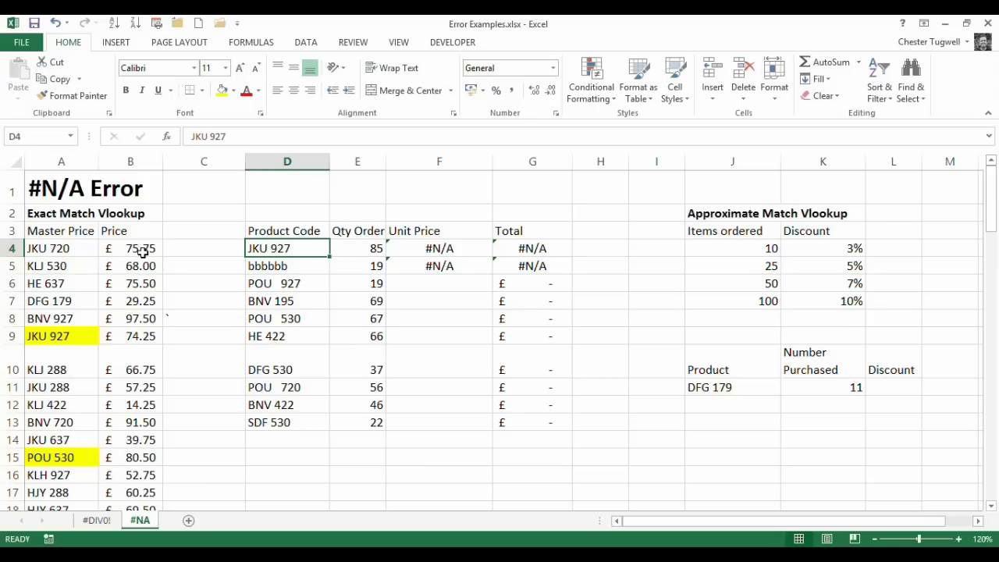
pyautogui.click(436, 249)
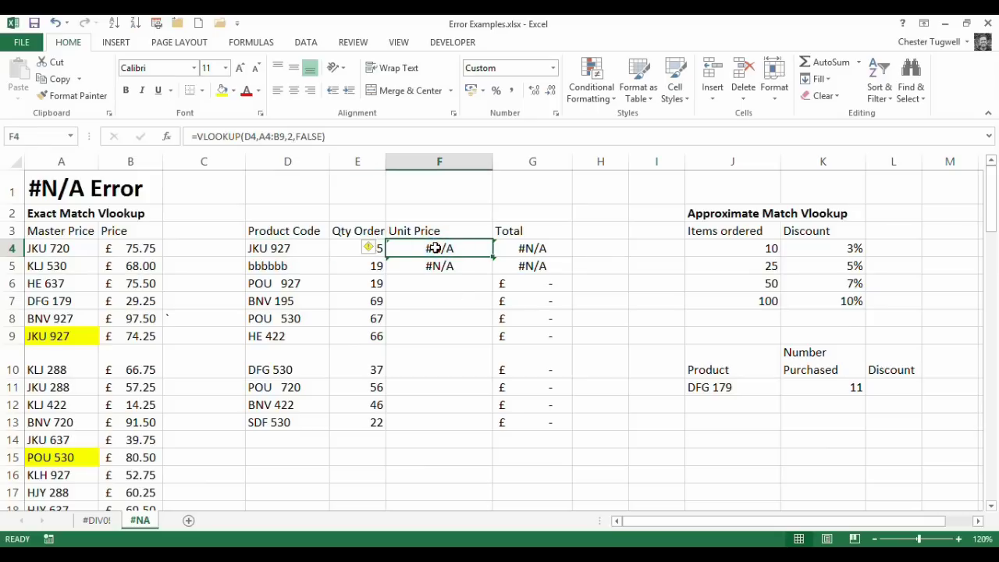
pyautogui.click(295, 249)
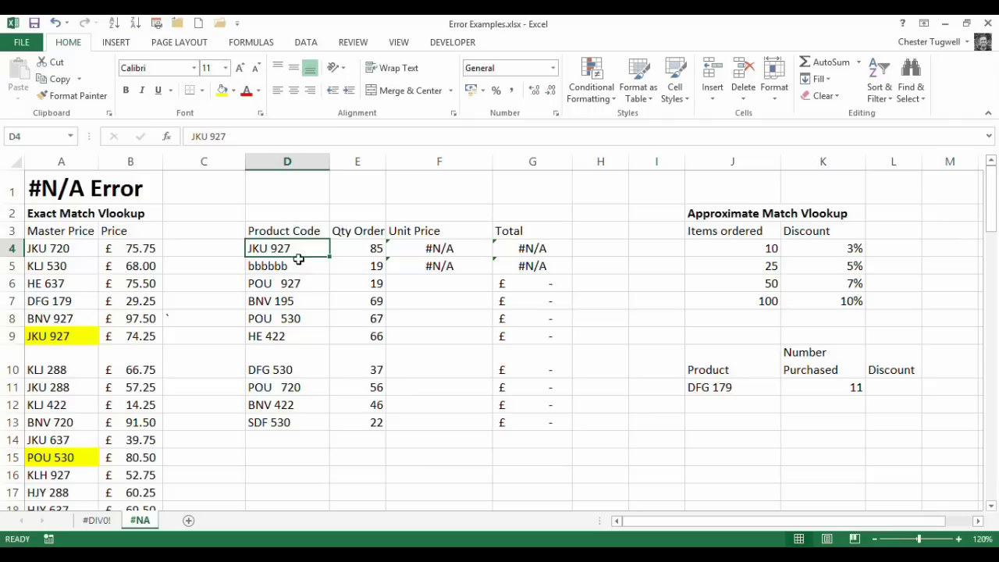
pyautogui.click(246, 136)
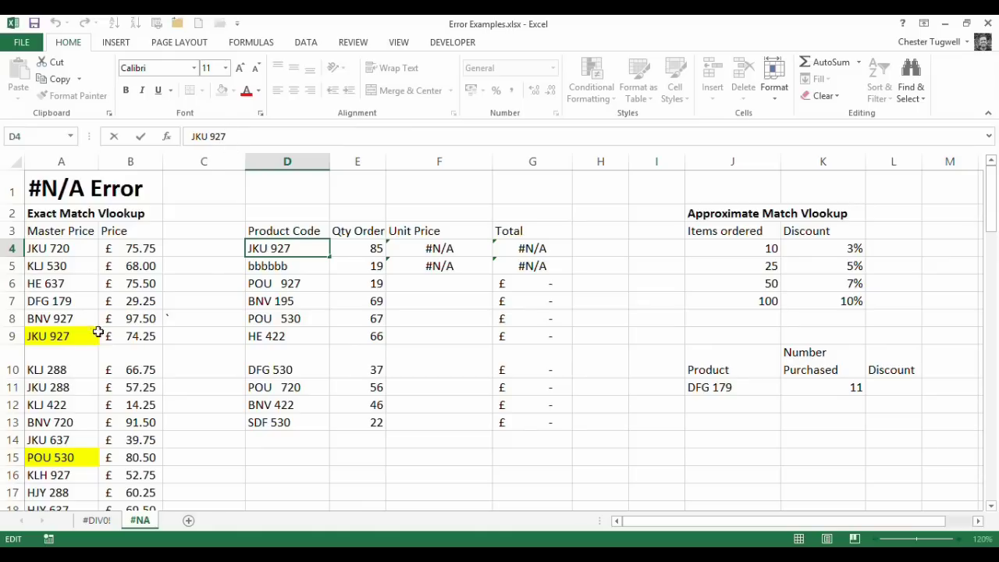
pyautogui.click(67, 336)
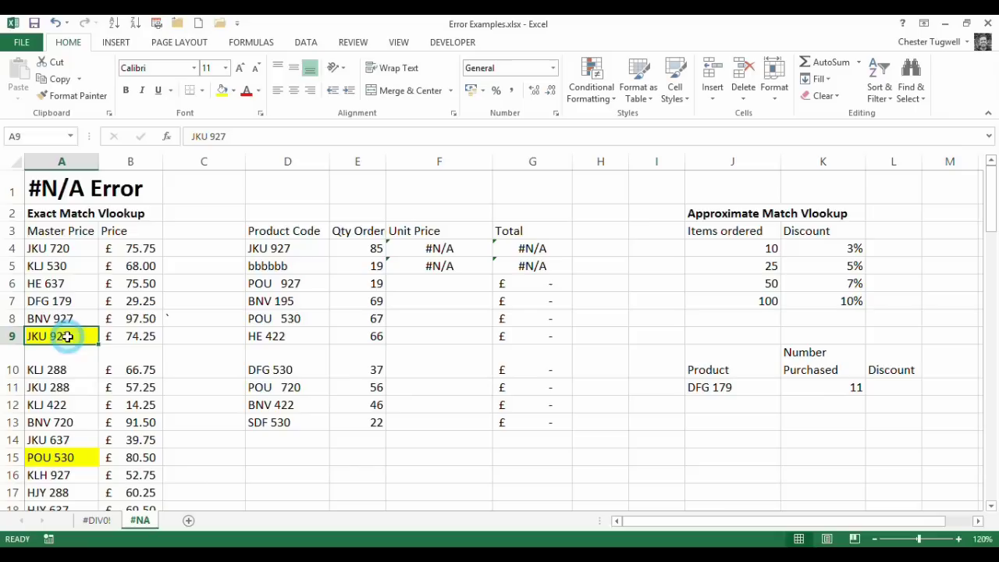
# Step: Inspect the highlighted product code in A9 for extra spaces and check the lookup formula in F4
pyautogui.click(256, 137)
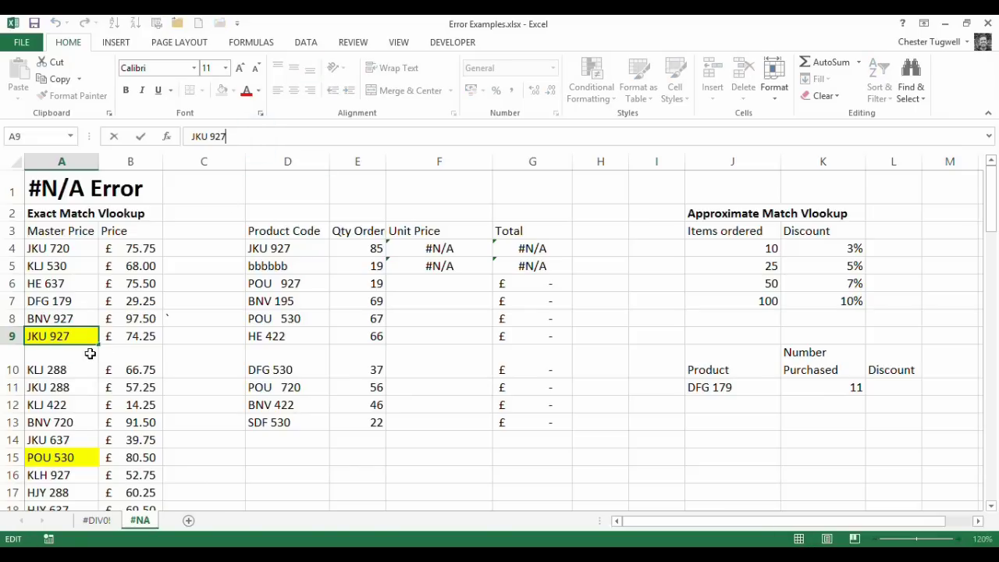
pyautogui.click(280, 331)
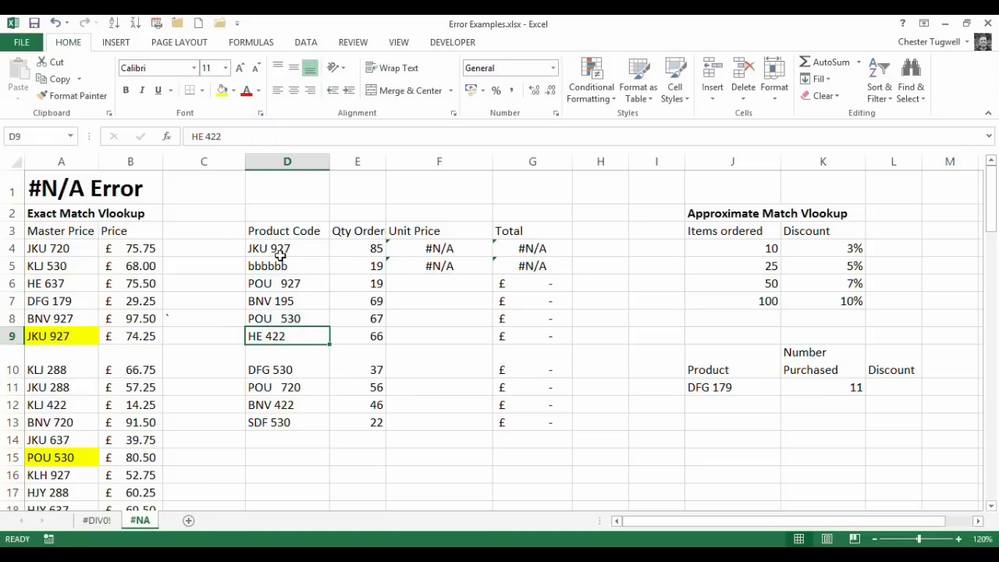
pyautogui.click(363, 250)
pyautogui.click(429, 248)
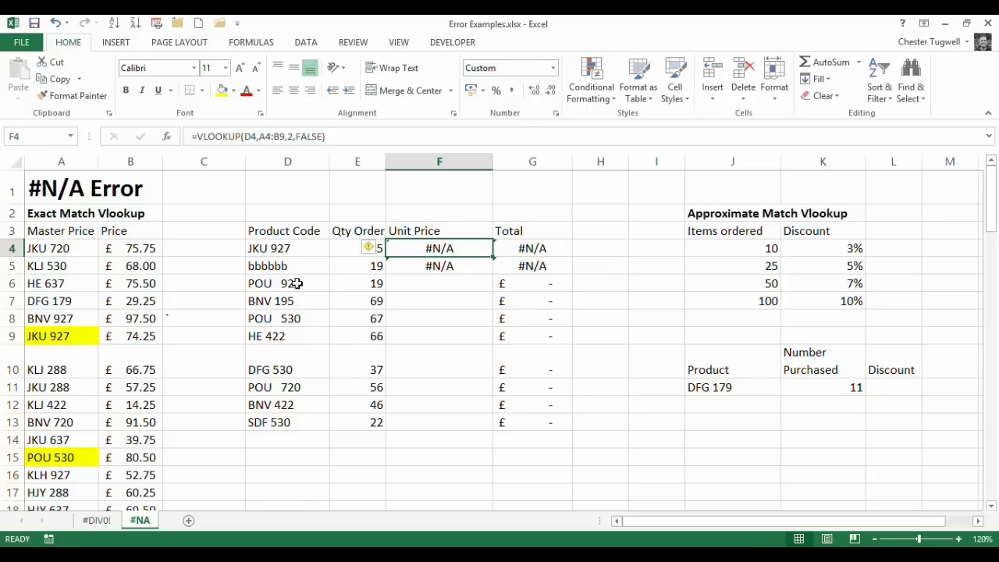
# Step: Add a leading space before the product code JKU 927 in D4
pyautogui.click(260, 250)
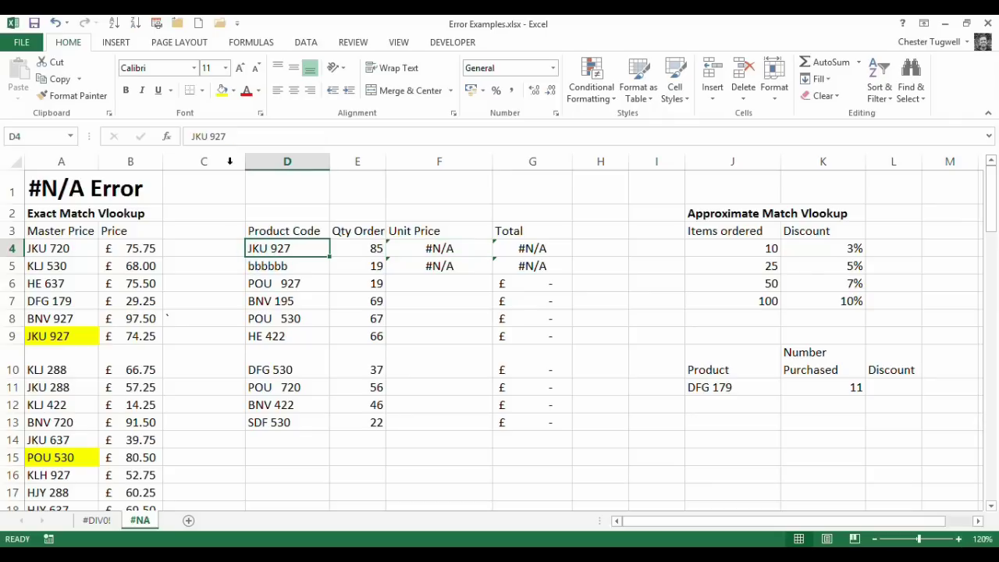
pyautogui.click(189, 136)
pyautogui.click(320, 307)
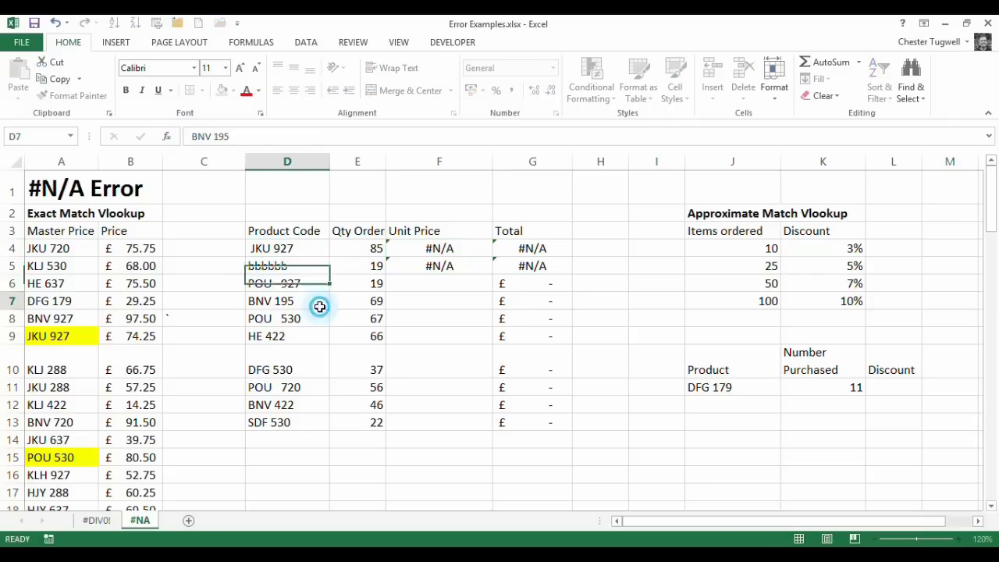
pyautogui.press('Up')
pyautogui.press('Up')
pyautogui.press('Up')
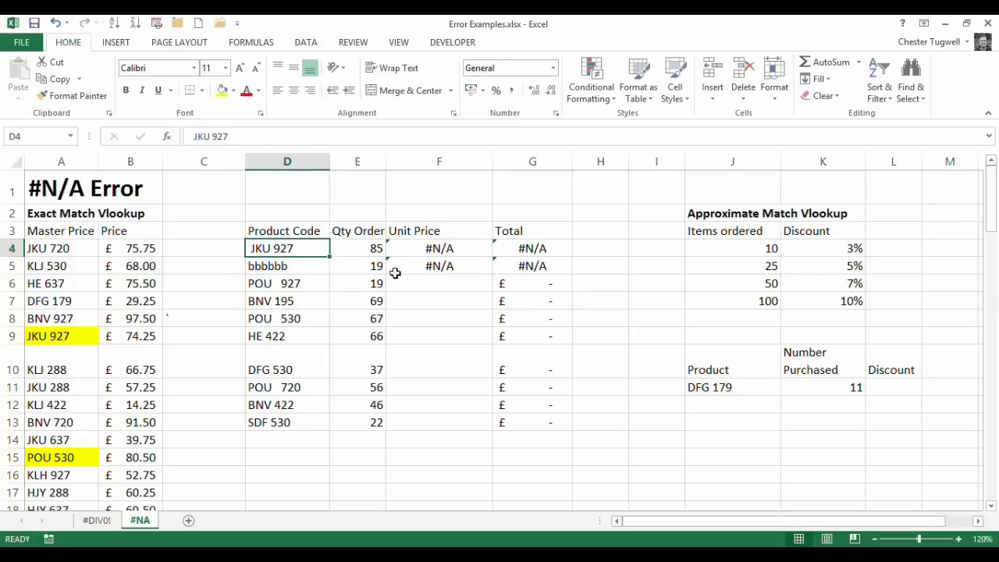
# Step: Wrap the lookup value in F4 with TRIM so the formula reads =VLOOKUP(TRIM(D4),A4:B9,2,FALSE)
pyautogui.click(430, 247)
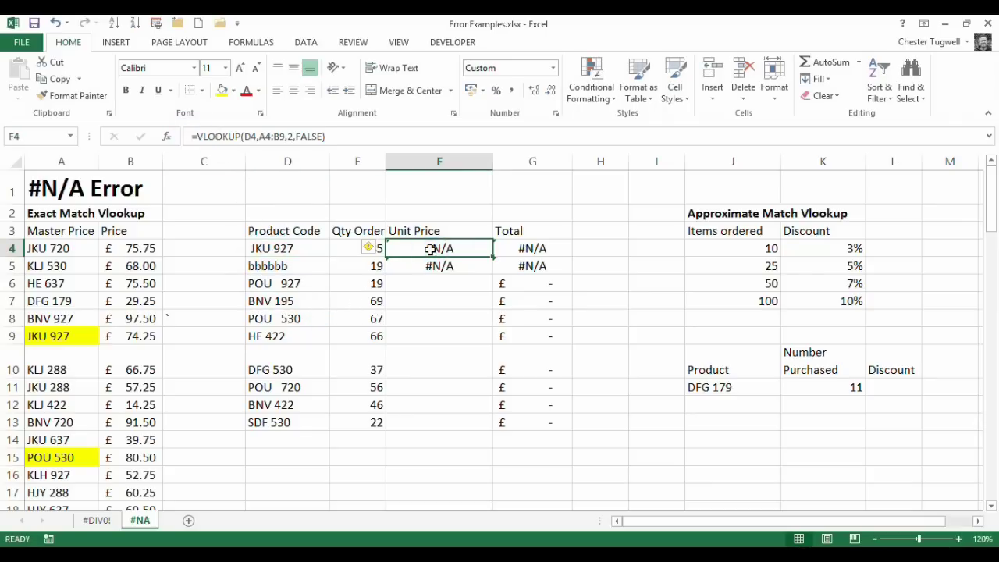
pyautogui.click(246, 136)
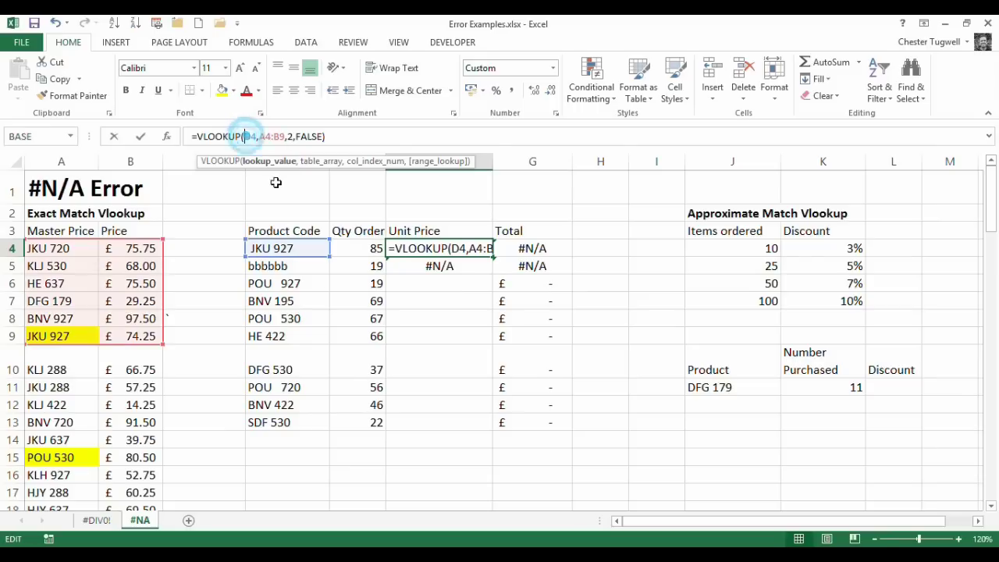
pyautogui.write('trim')
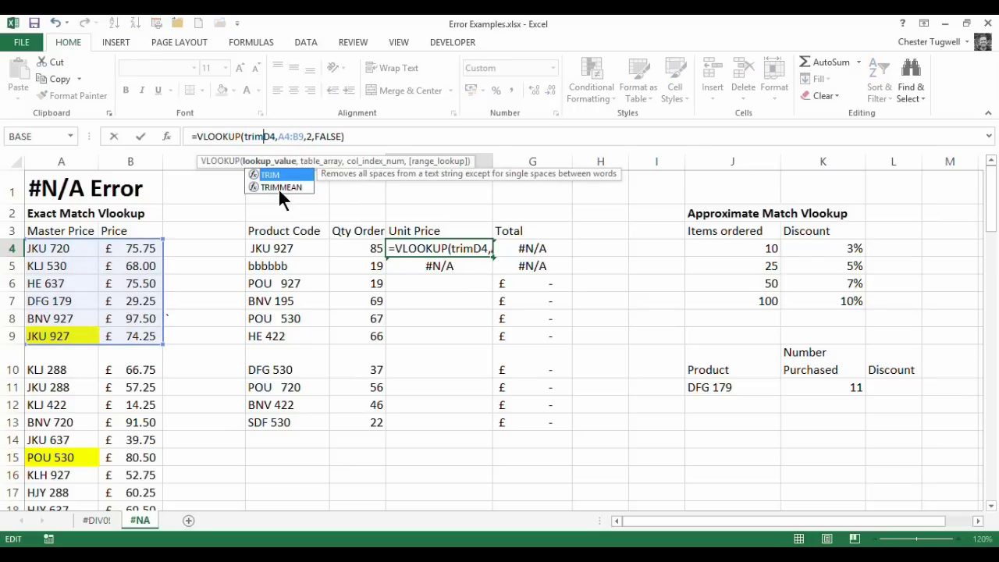
pyautogui.write('(')
pyautogui.click(277, 137)
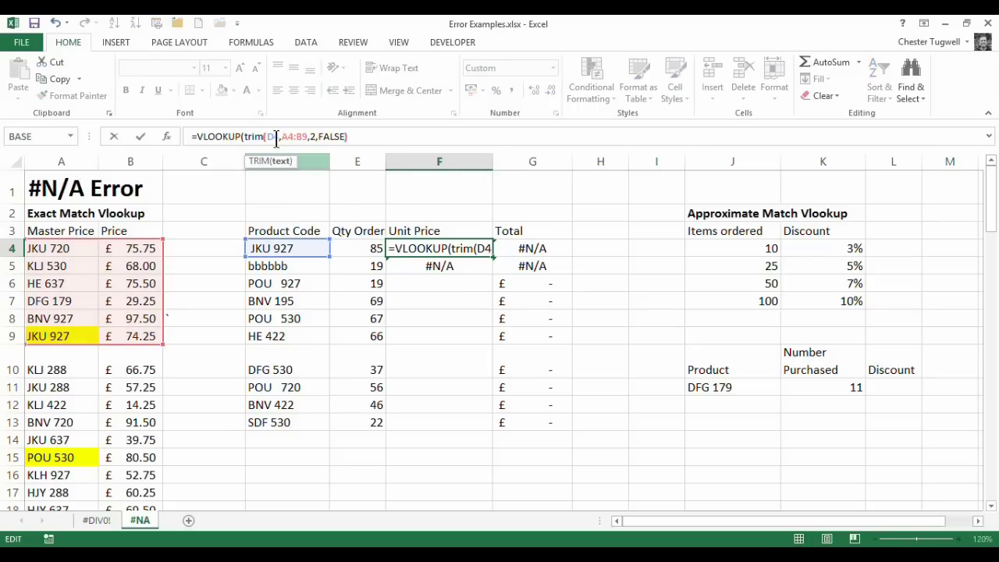
pyautogui.write(')')
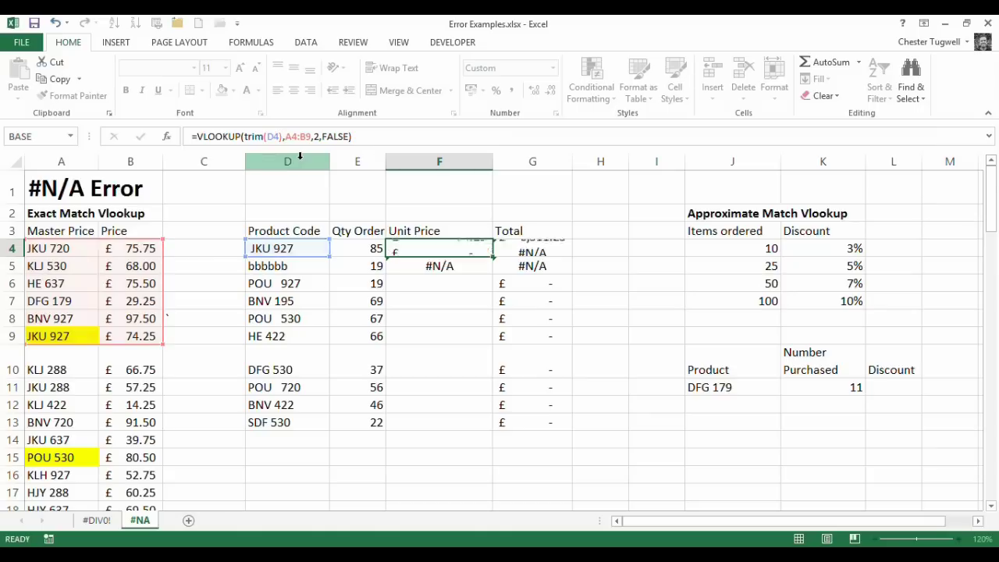
pyautogui.press('Return')
pyautogui.click(438, 247)
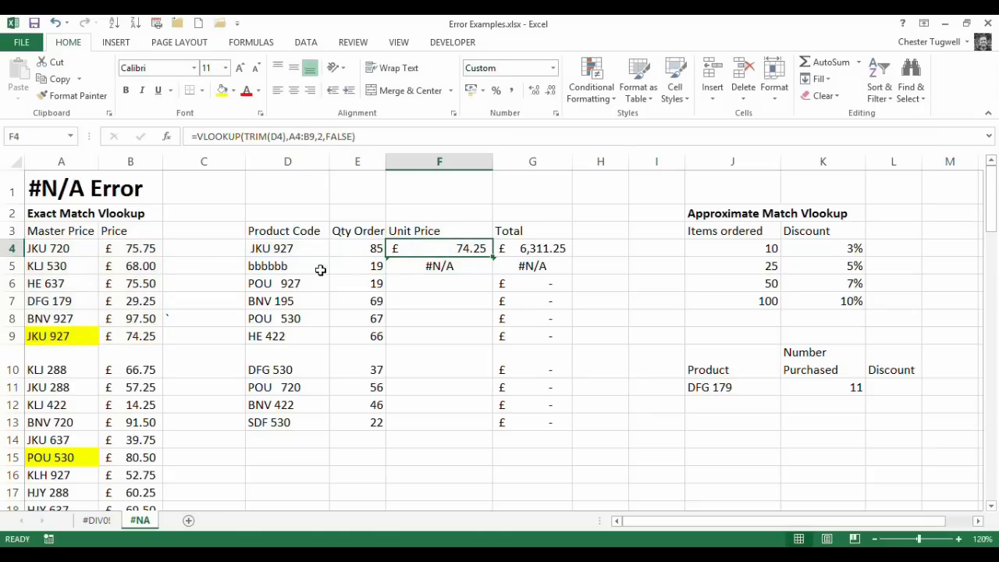
# Step: Insert several extra spaces between JKU and 927 in D4 and recheck the TRIM lookup in F4
pyautogui.click(275, 248)
pyautogui.click(211, 136)
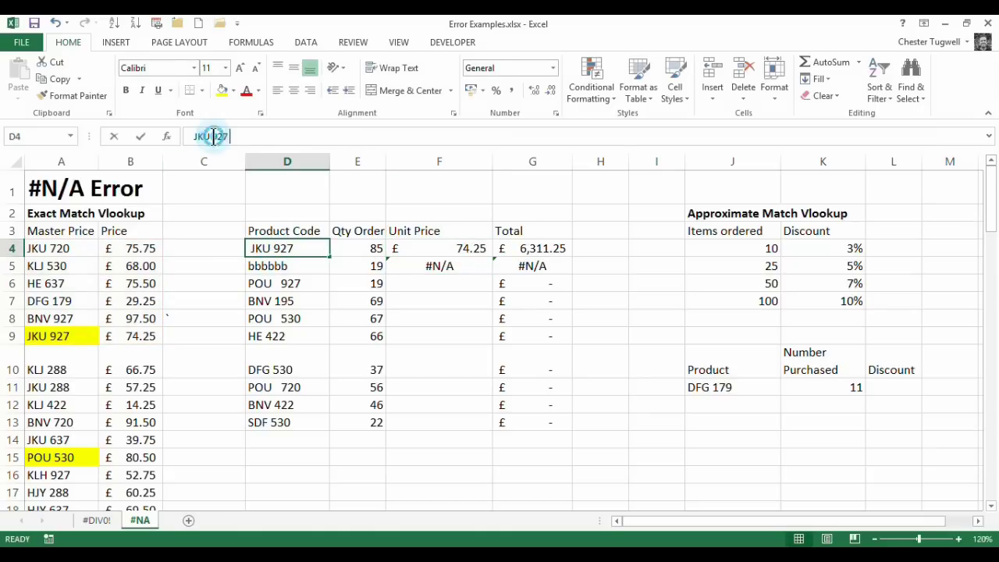
pyautogui.click(311, 334)
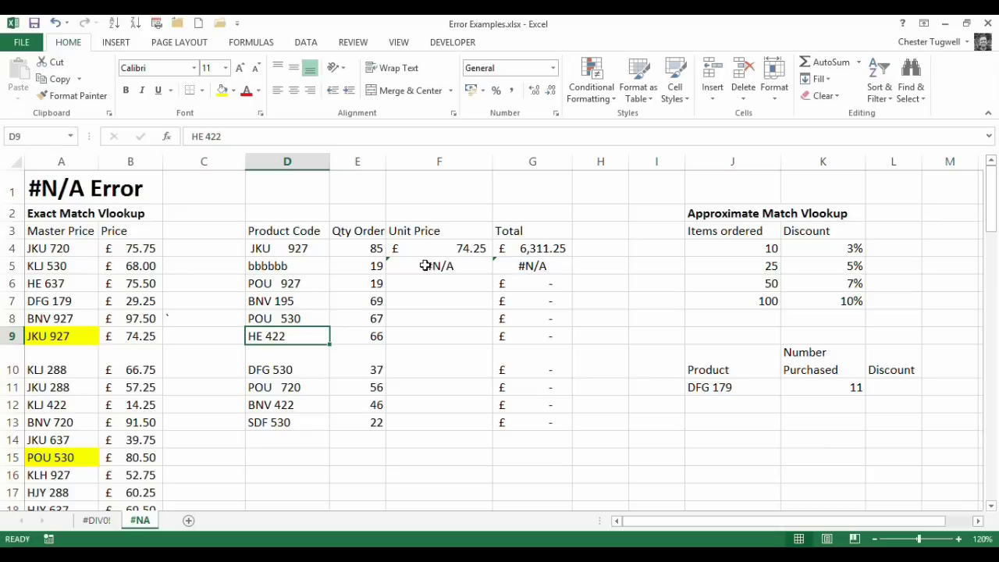
pyautogui.click(437, 248)
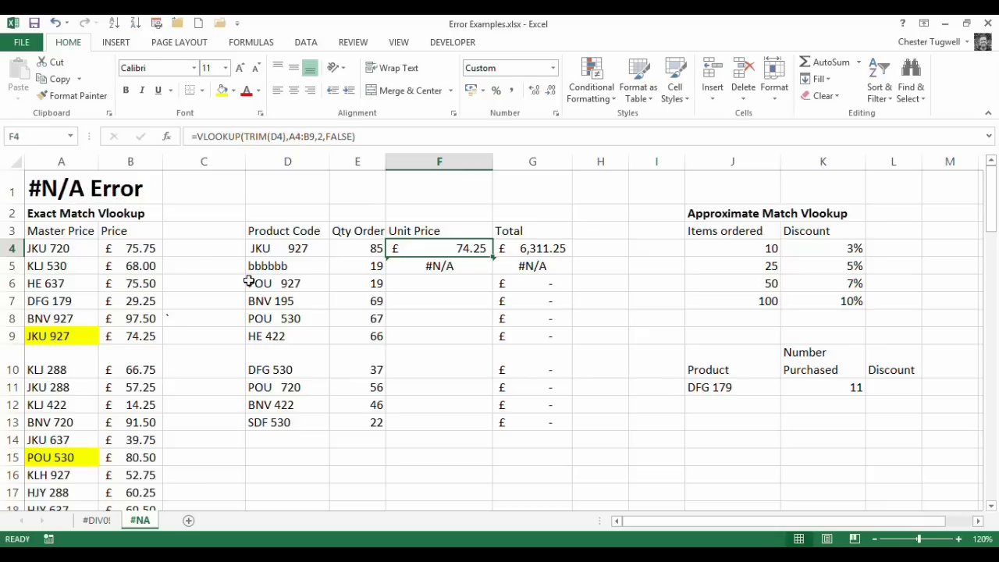
# Step: Wrap the lookup in F5 with an error handler: =IFERROR(VLOOKUP(D5,A4:B9,2,FALSE),"NOT FOUND")
pyautogui.click(424, 270)
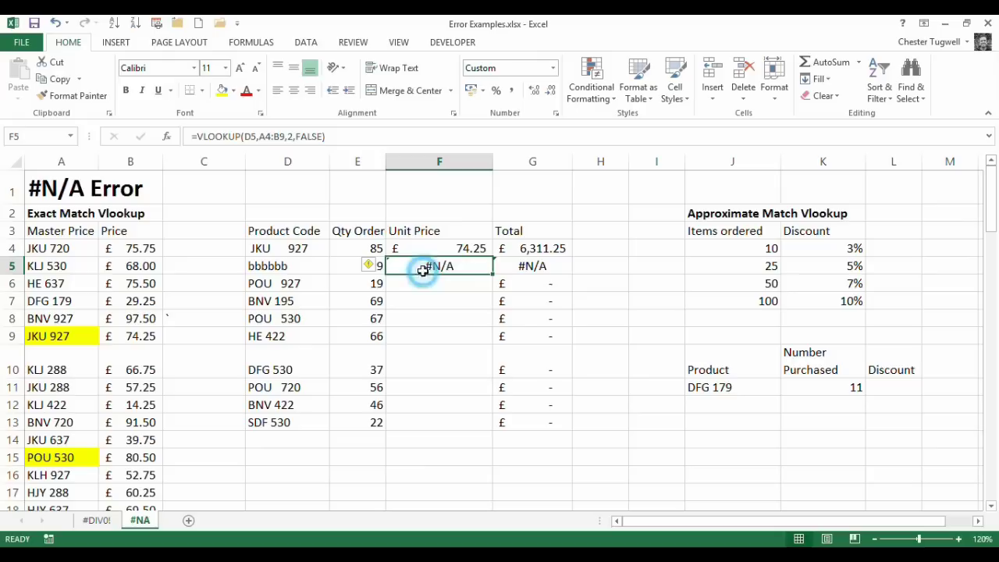
pyautogui.click(271, 269)
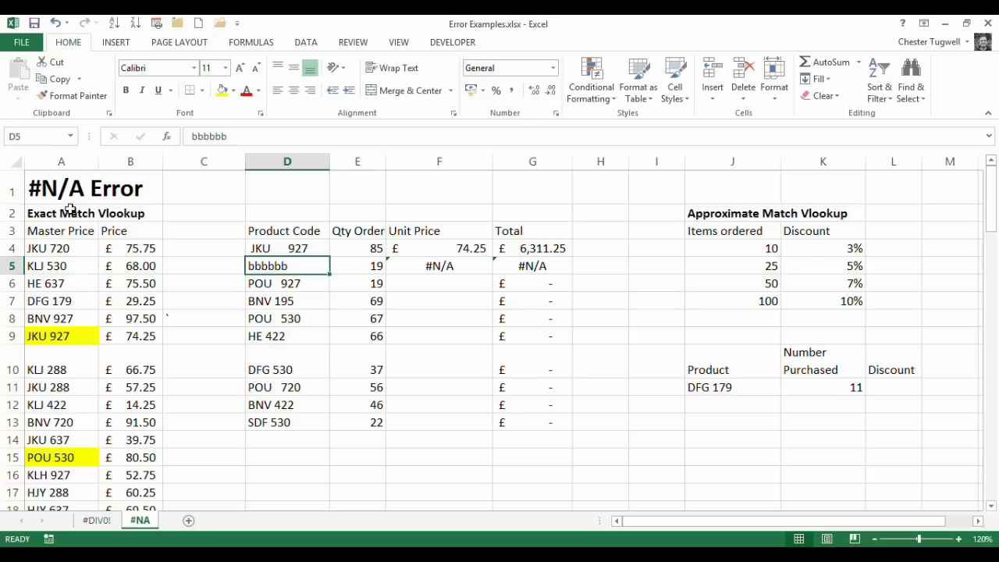
pyautogui.click(406, 267)
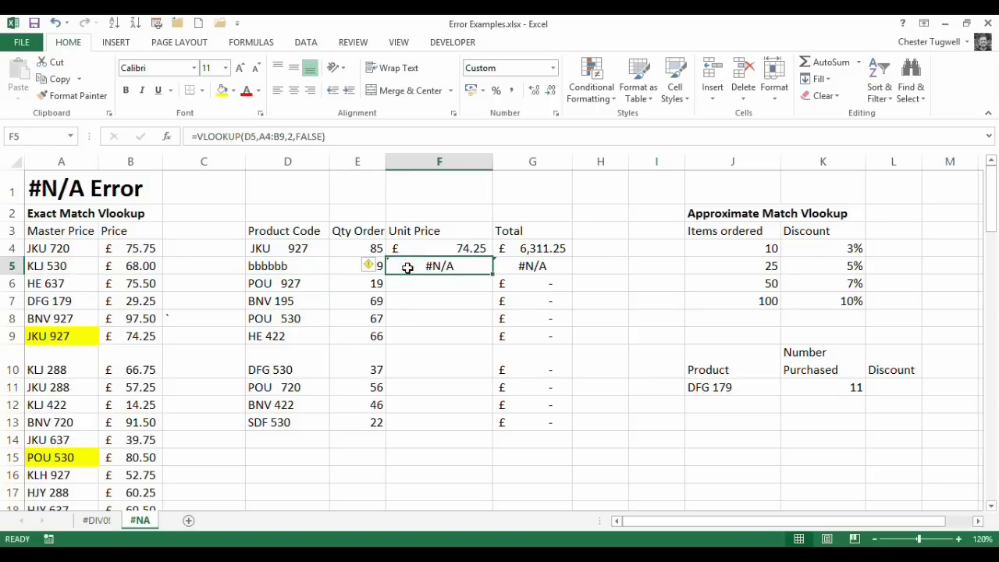
pyautogui.click(195, 136)
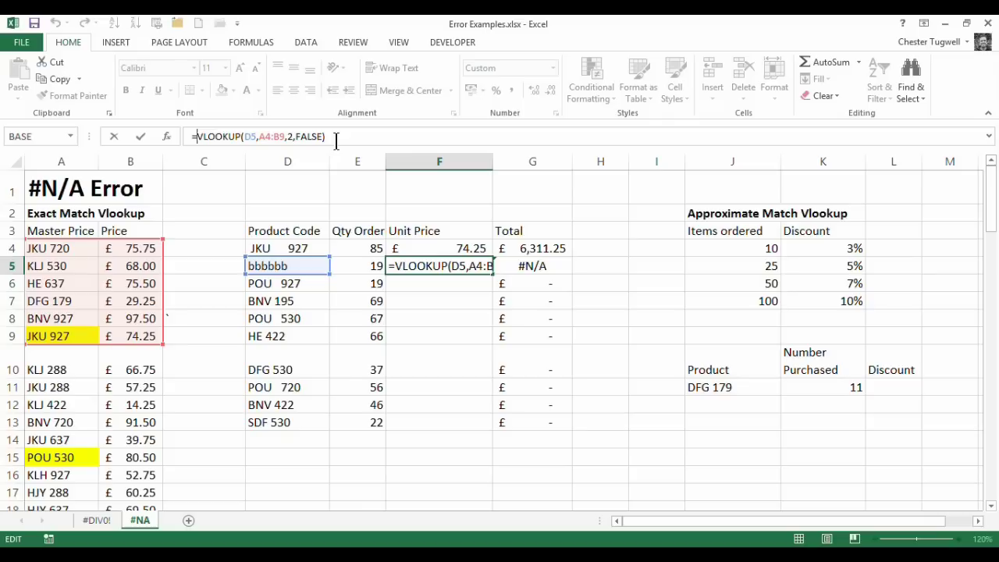
pyautogui.write('iferr')
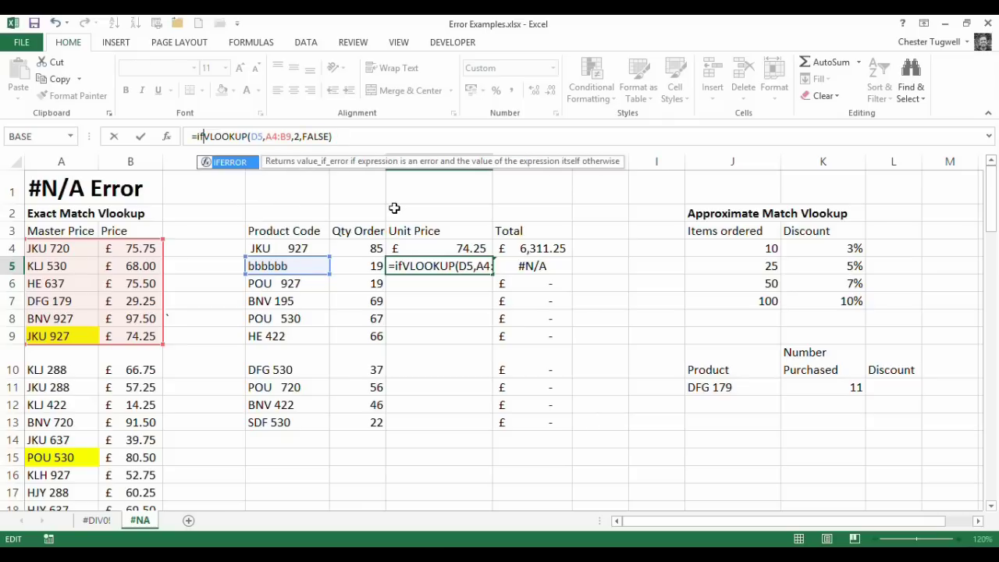
pyautogui.write('or(')
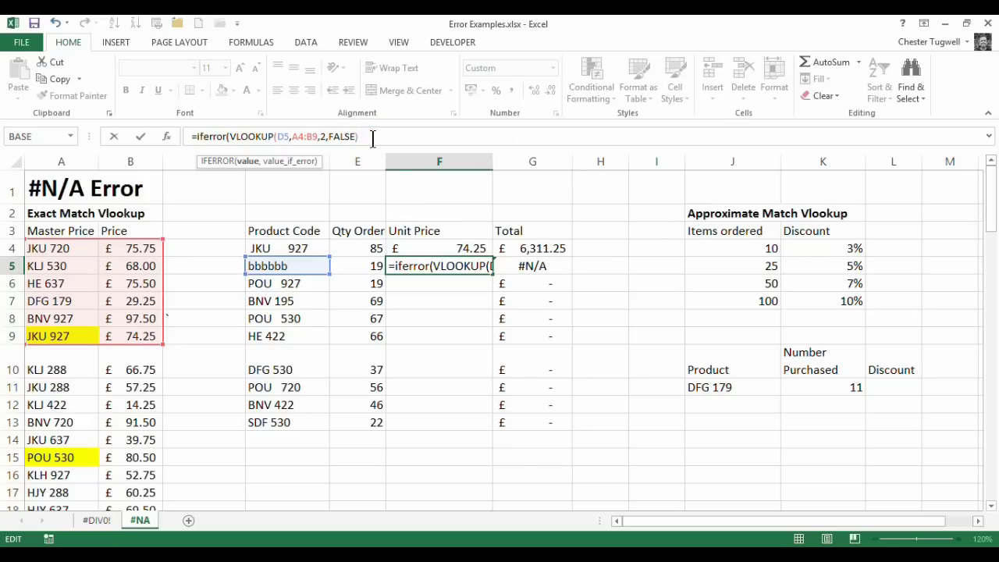
pyautogui.write(',')
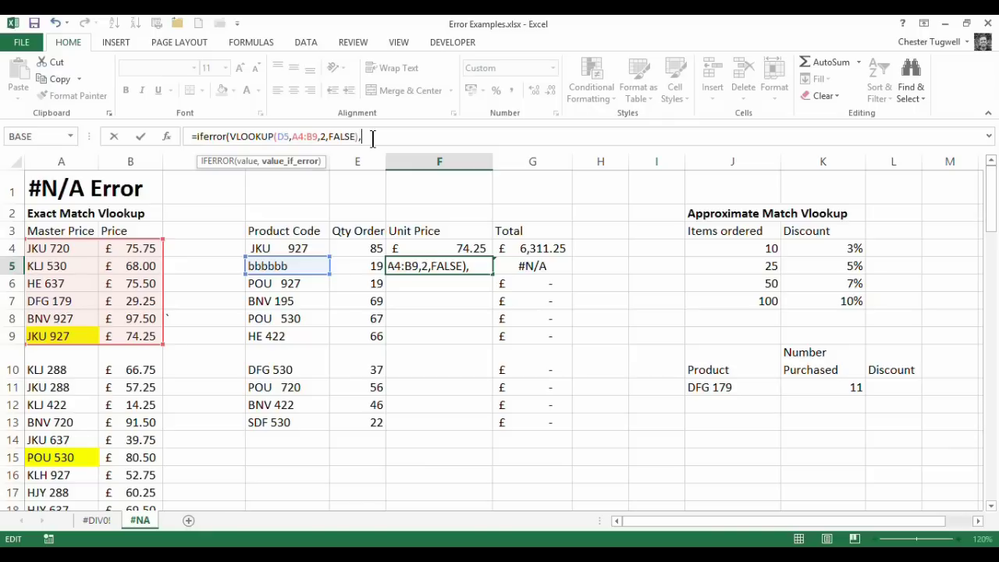
pyautogui.write('"NOT')
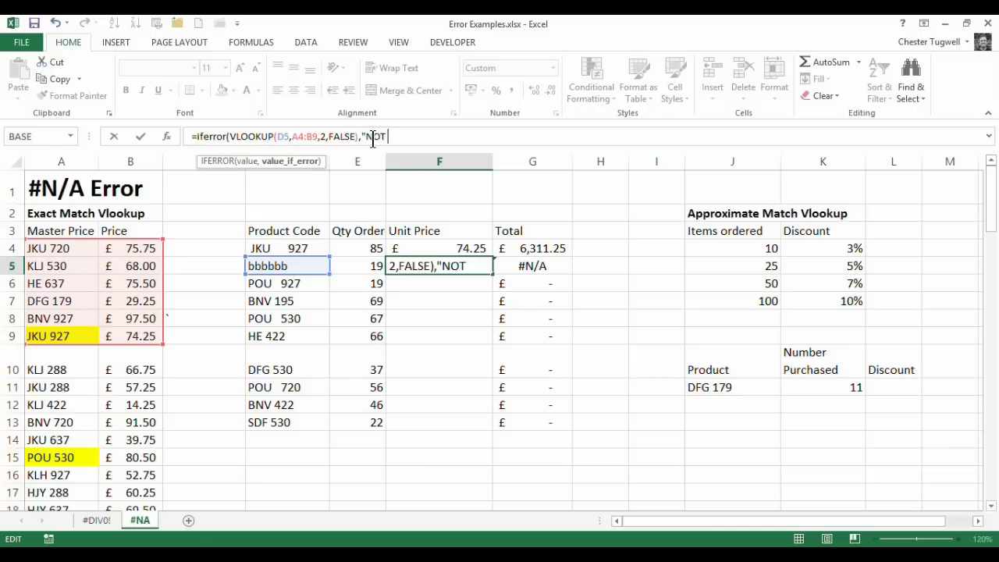
pyautogui.write(' FOUND"')
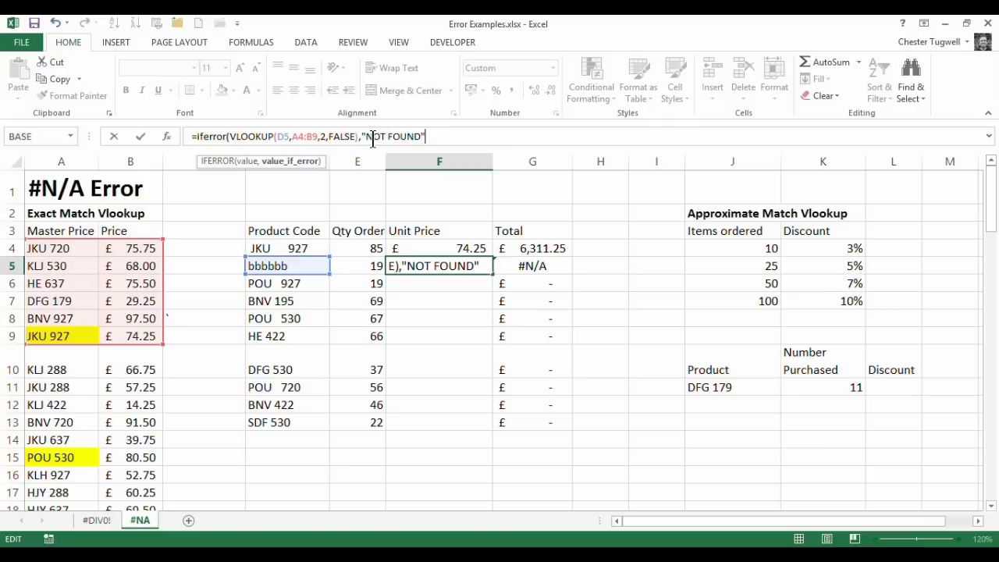
pyautogui.write(')')
pyautogui.press('Return')
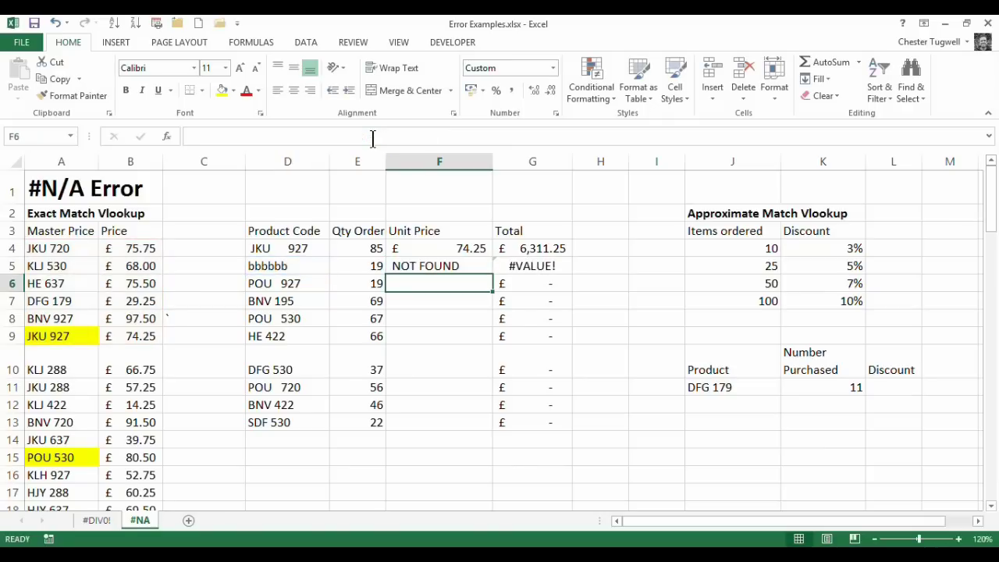
pyautogui.click(430, 265)
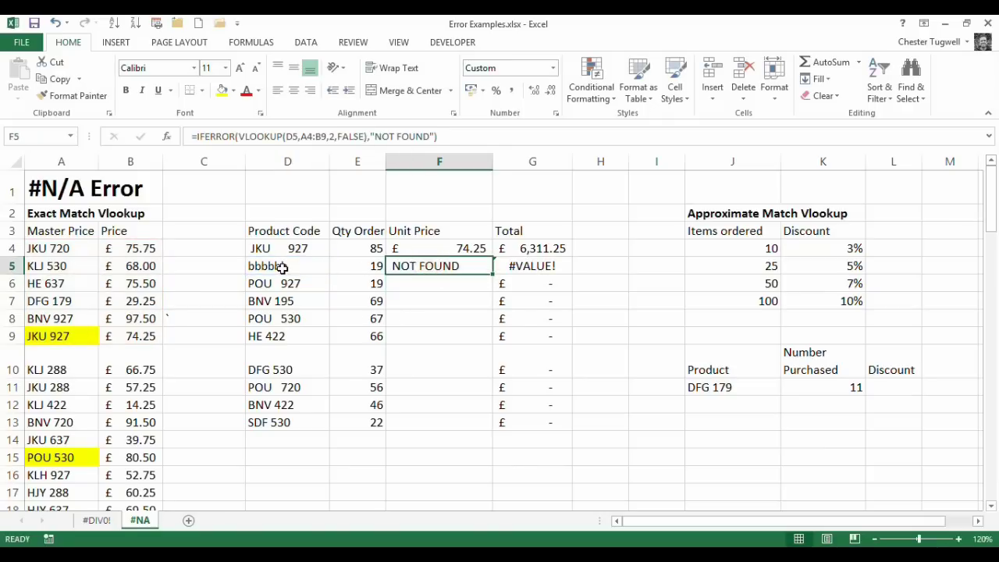
# Step: Replace the product code in D5 with HE 637 and check the IFERROR lookup in F5
pyautogui.click(281, 268)
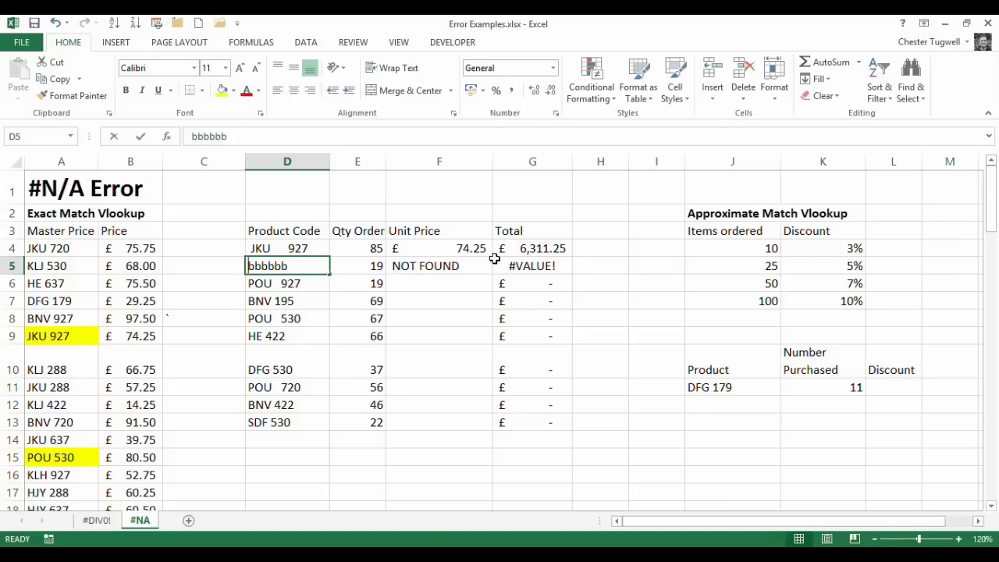
pyautogui.write('KL')
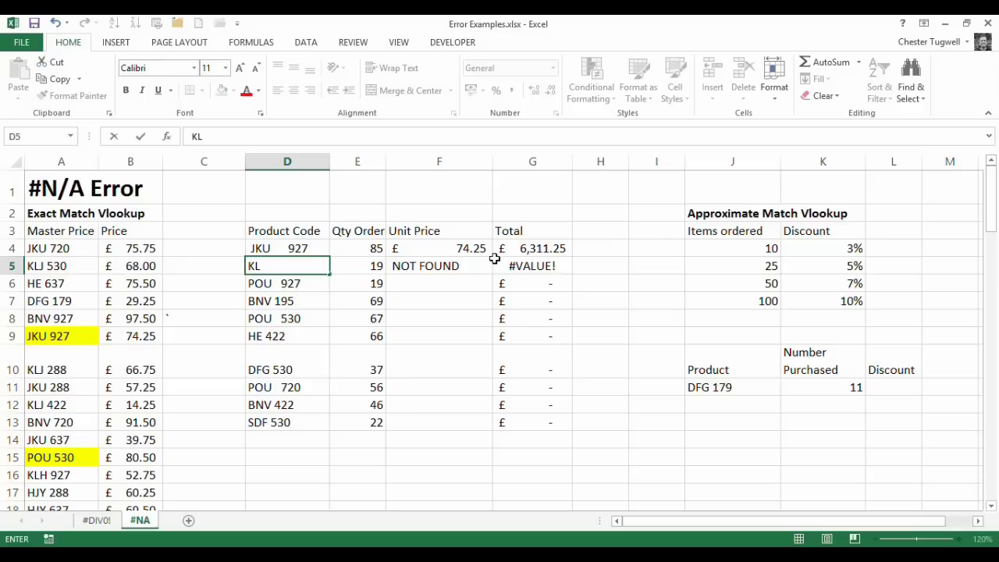
pyautogui.press('BackSpace')
pyautogui.write('HE')
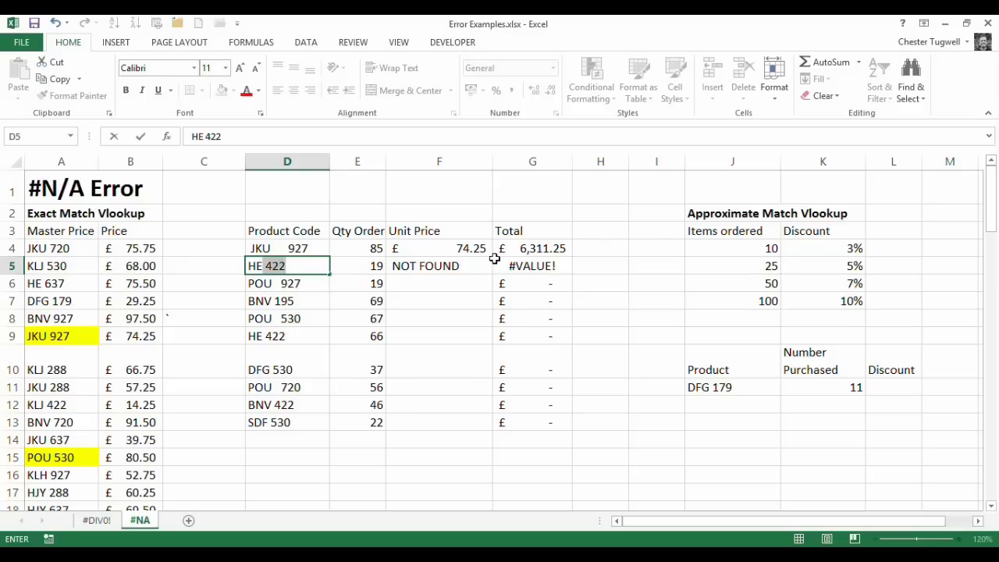
pyautogui.write(' 637')
pyautogui.press('Return')
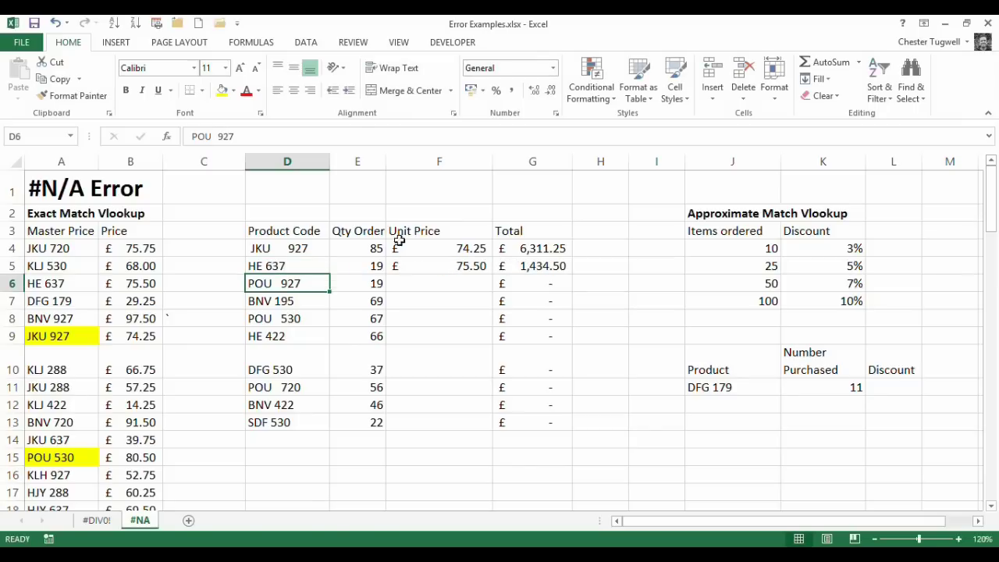
pyautogui.click(444, 268)
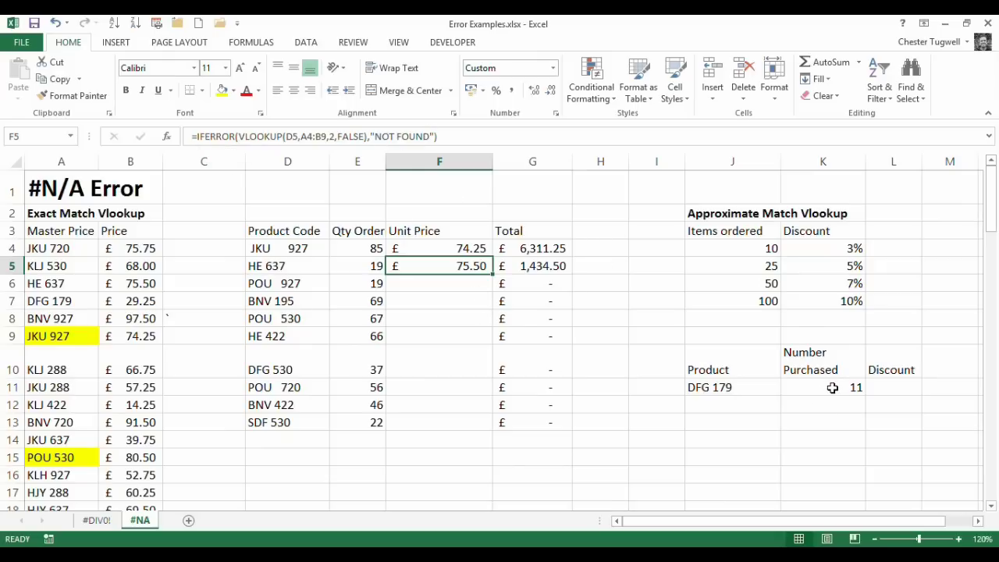
# Step: Enter an exact match discount lookup in L11 for the number purchased: =VLOOKUP(K11,J4:K7,2,FALSE)
pyautogui.moveTo(850, 523); pyautogui.dragTo(896, 528)
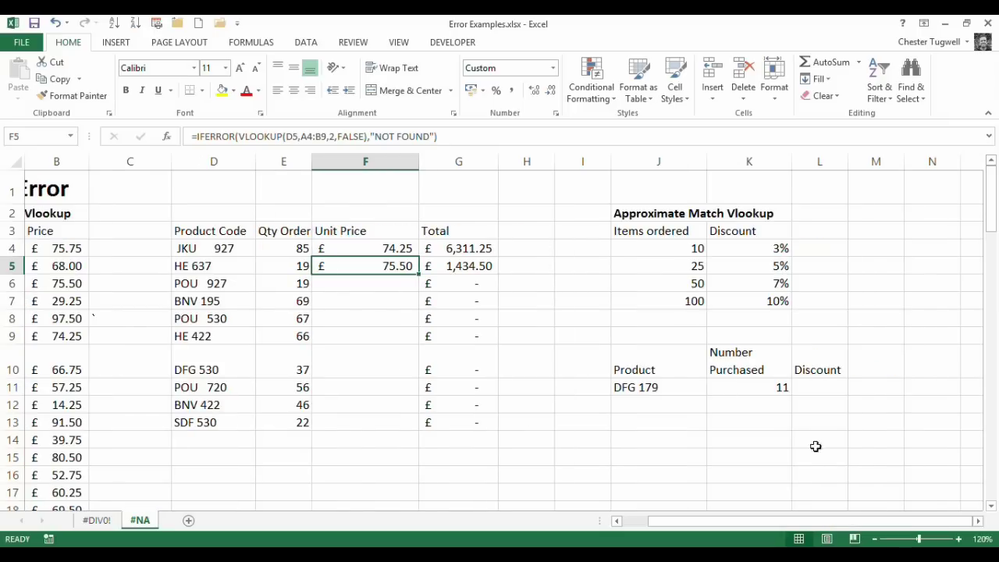
pyautogui.click(755, 393)
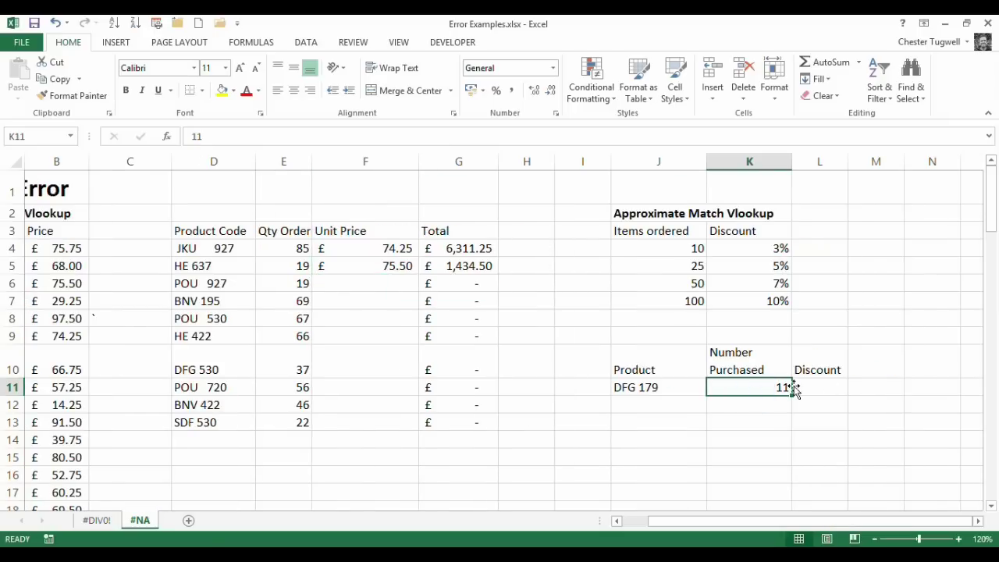
pyautogui.click(820, 387)
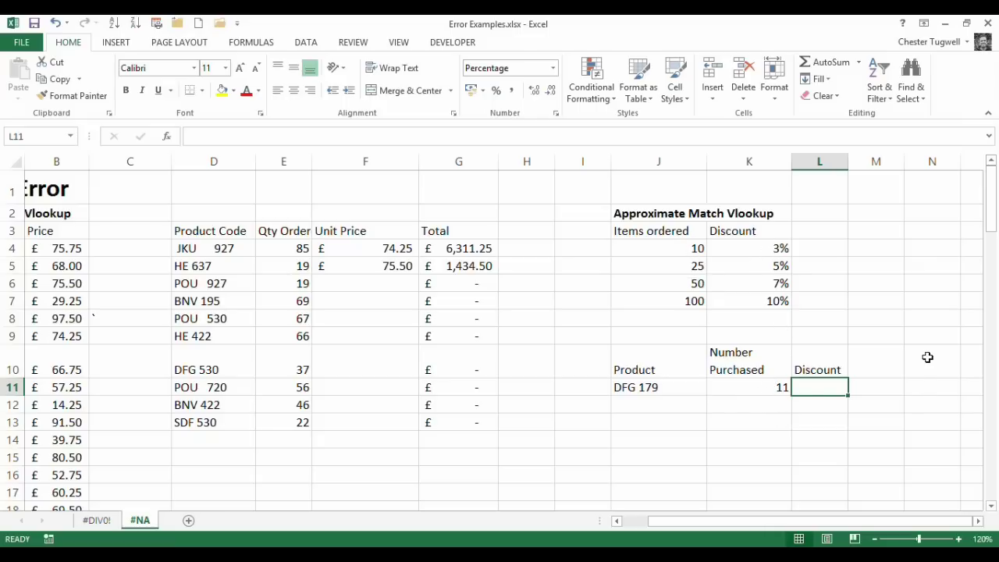
pyautogui.write('=v')
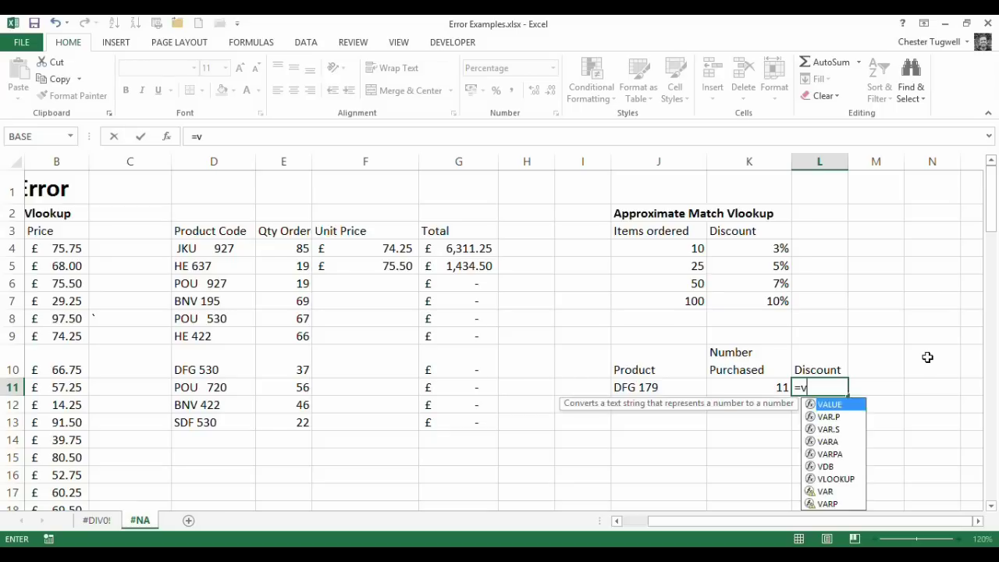
pyautogui.write('lookup(')
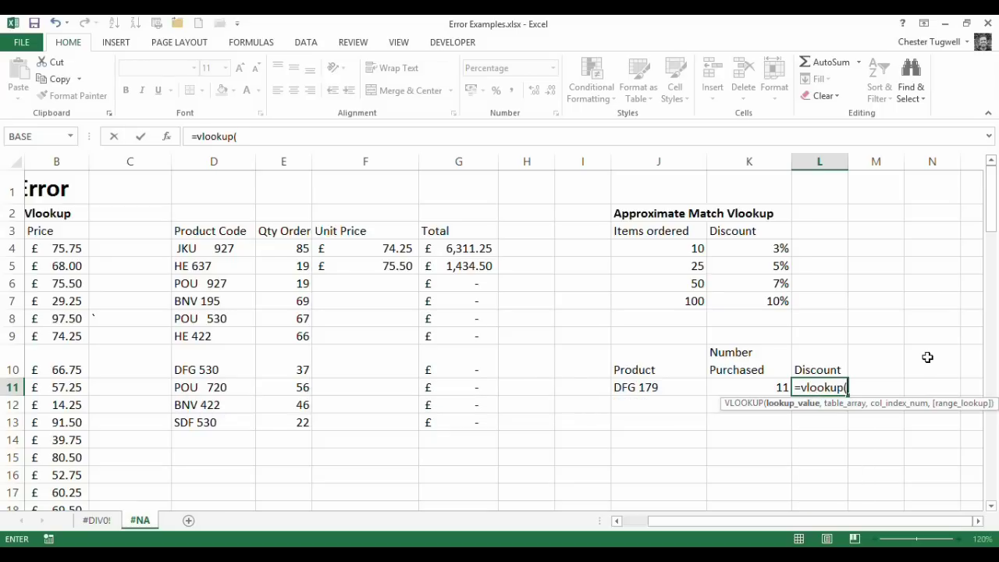
pyautogui.click(762, 384)
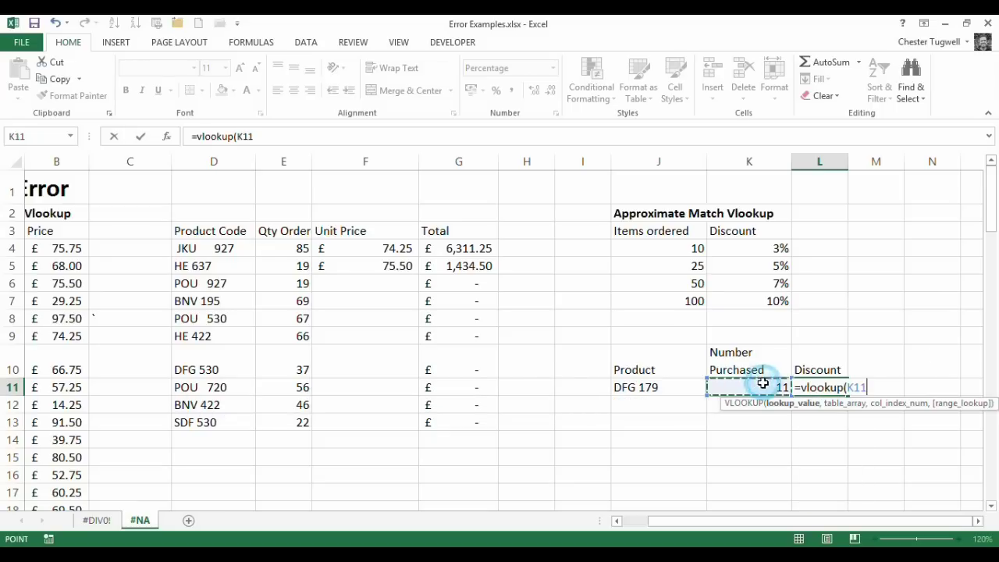
pyautogui.write(',')
pyautogui.moveTo(669, 247); pyautogui.dragTo(769, 296)
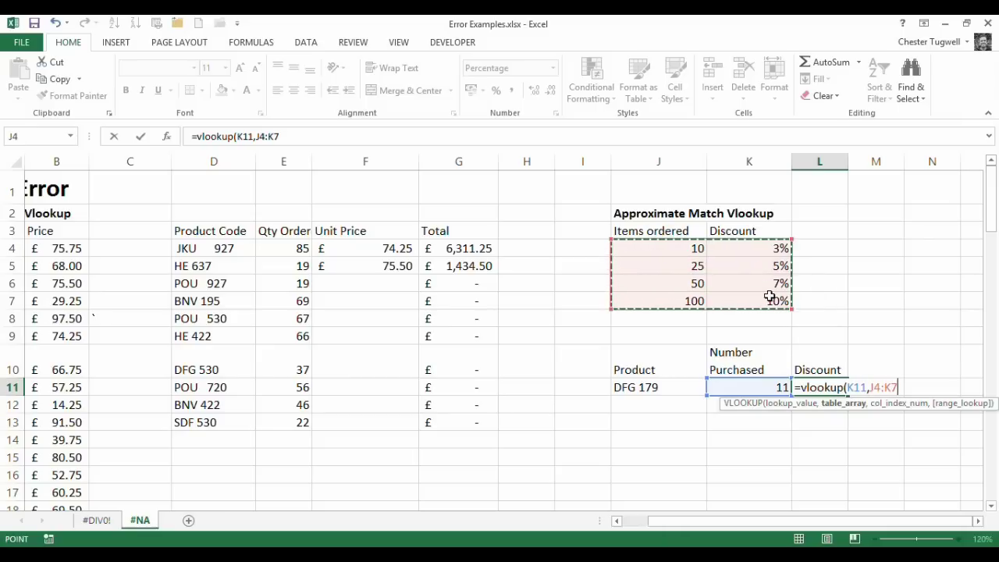
pyautogui.write(',2')
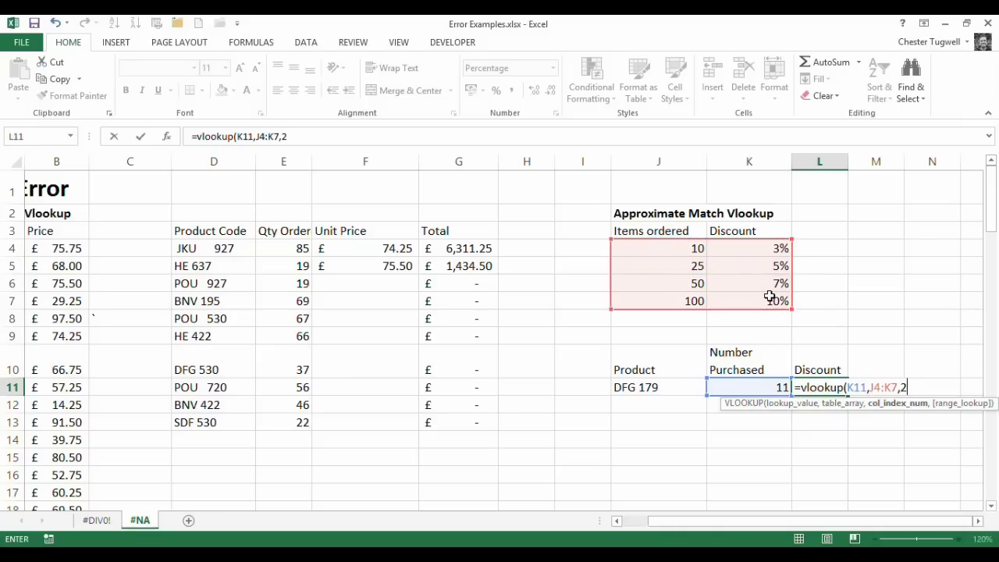
pyautogui.write(',')
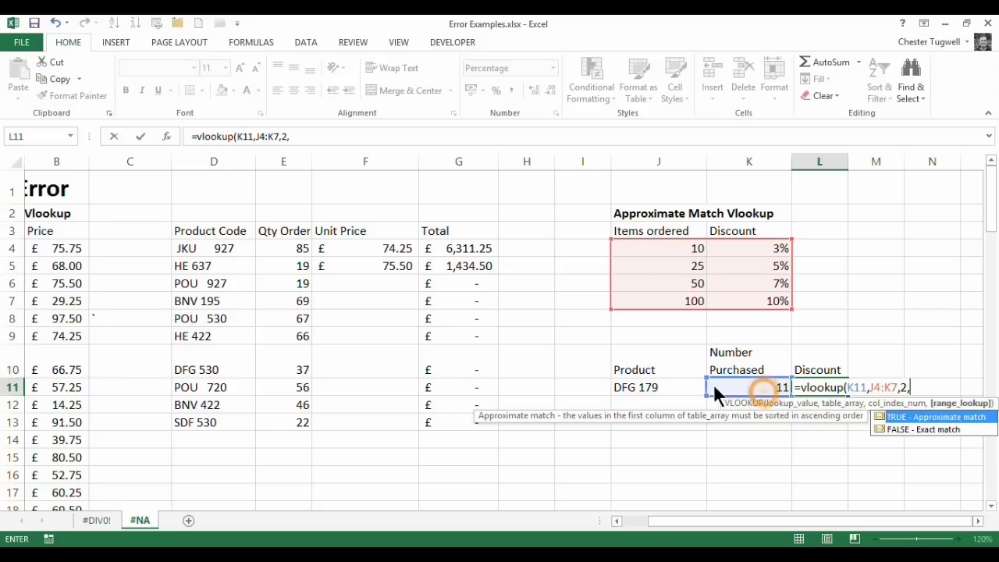
pyautogui.press('Escape')
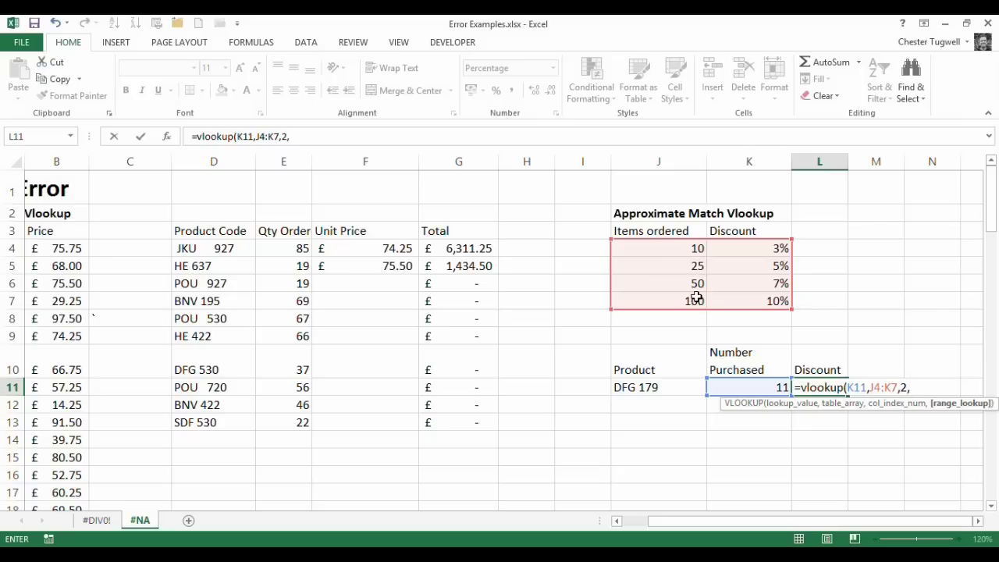
pyautogui.write('false)')
pyautogui.press('Return')
# Step: Switch the lookup in L11 to an approximate match by changing its range lookup argument to TRUE
pyautogui.click(830, 386)
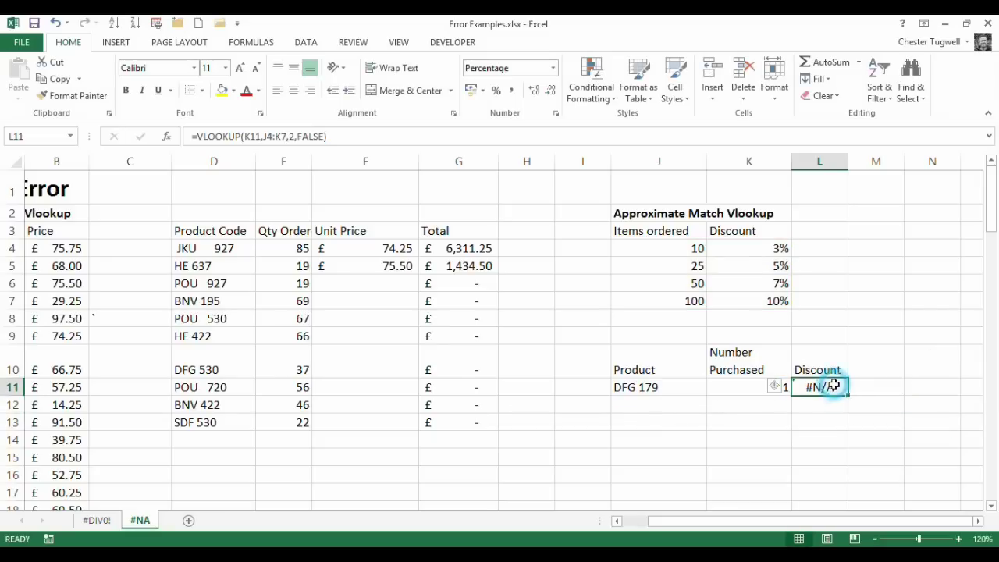
pyautogui.click(325, 135)
pyautogui.press('BackSpace')
pyautogui.press('BackSpace')
pyautogui.press('BackSpace')
pyautogui.press('BackSpace')
pyautogui.press('BackSpace')
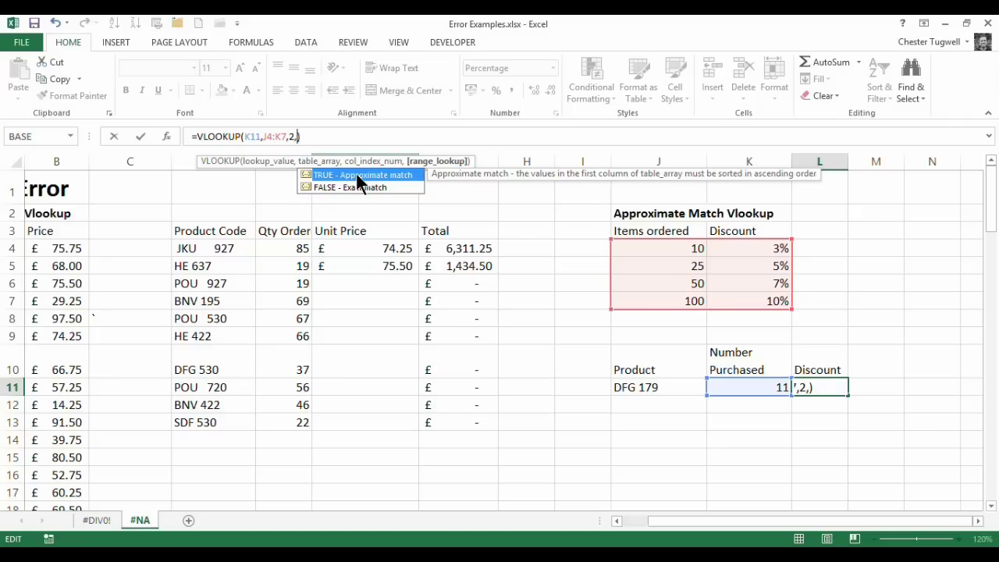
pyautogui.doubleClick(357, 178)
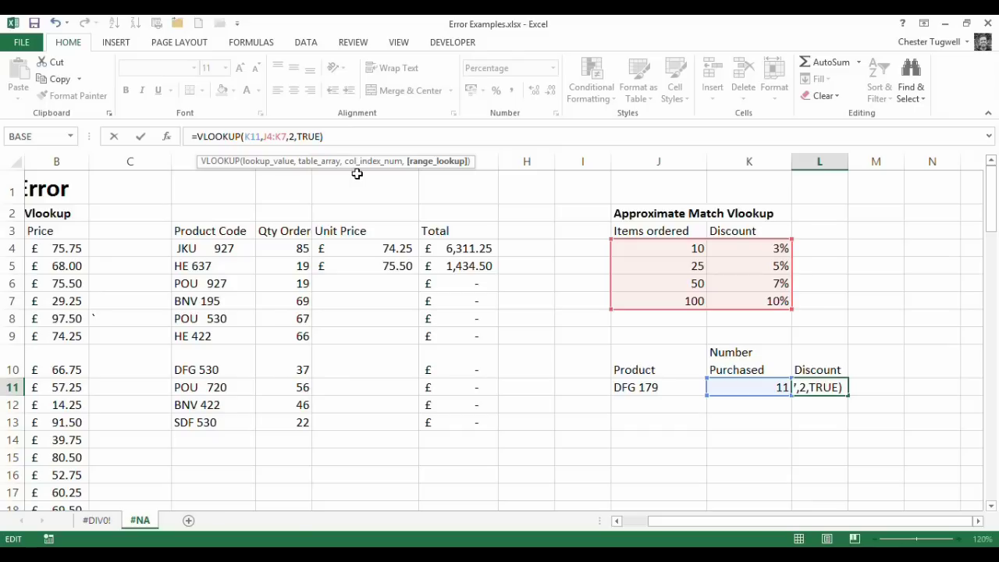
pyautogui.press('Return')
# Step: Strip the trailing arguments from the L11 lookup and try to commit it as =VLOOKUP(K11,J4:K7)
pyautogui.click(826, 385)
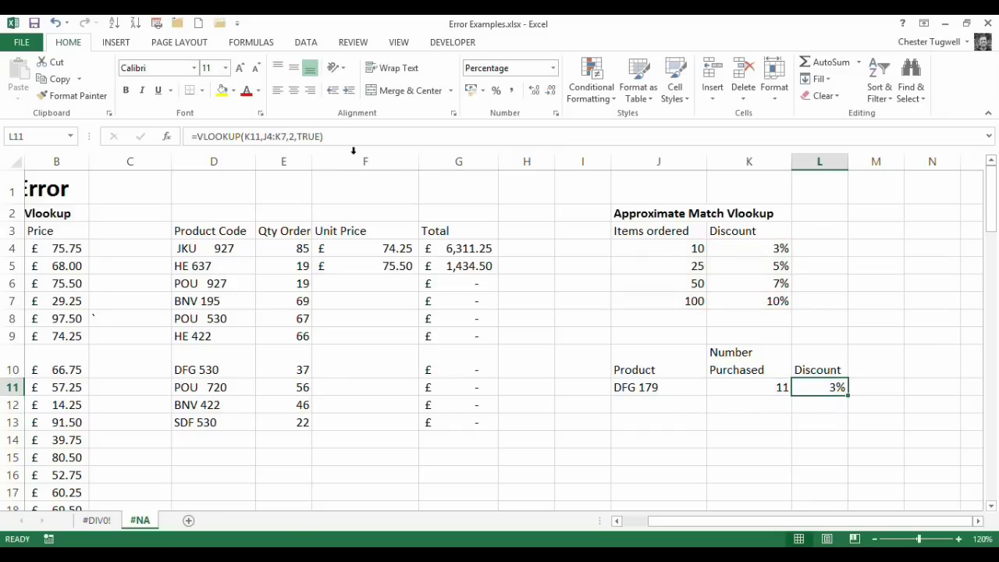
pyautogui.click(319, 137)
pyautogui.press('BackSpace')
pyautogui.press('BackSpace')
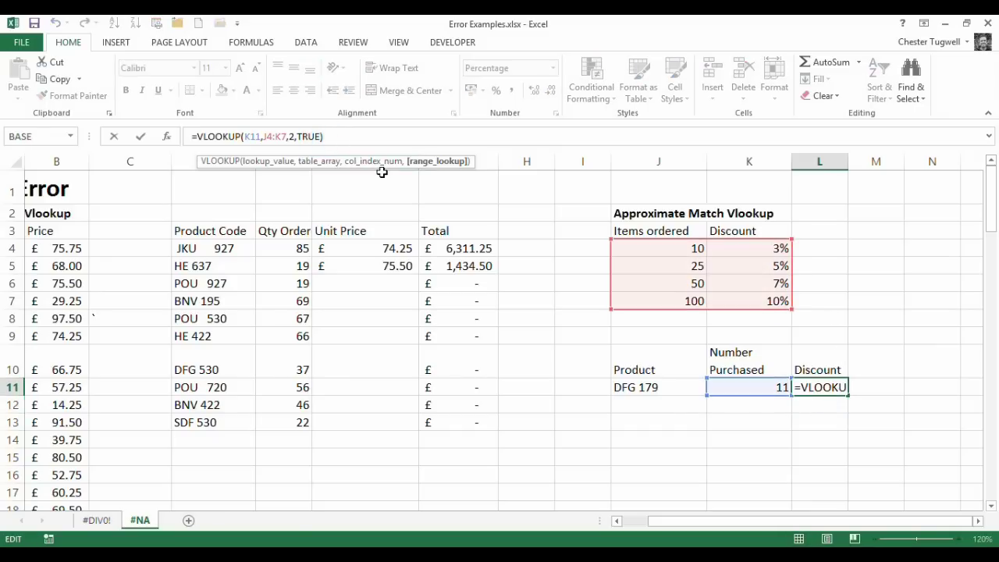
pyautogui.press('BackSpace')
pyautogui.press('BackSpace')
pyautogui.press('BackSpace')
pyautogui.press('BackSpace')
pyautogui.press('BackSpace')
pyautogui.press('Return')
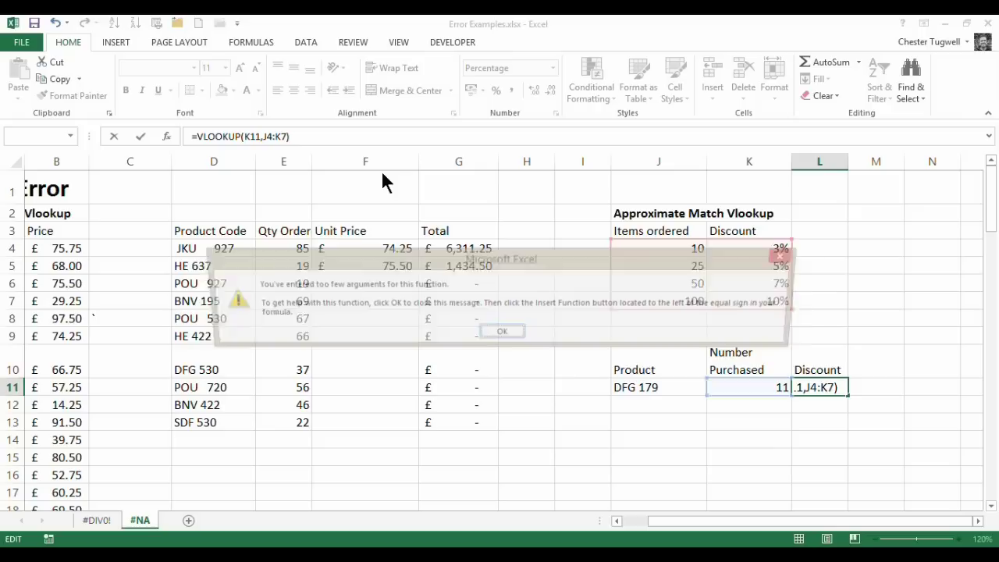
pyautogui.click(502, 333)
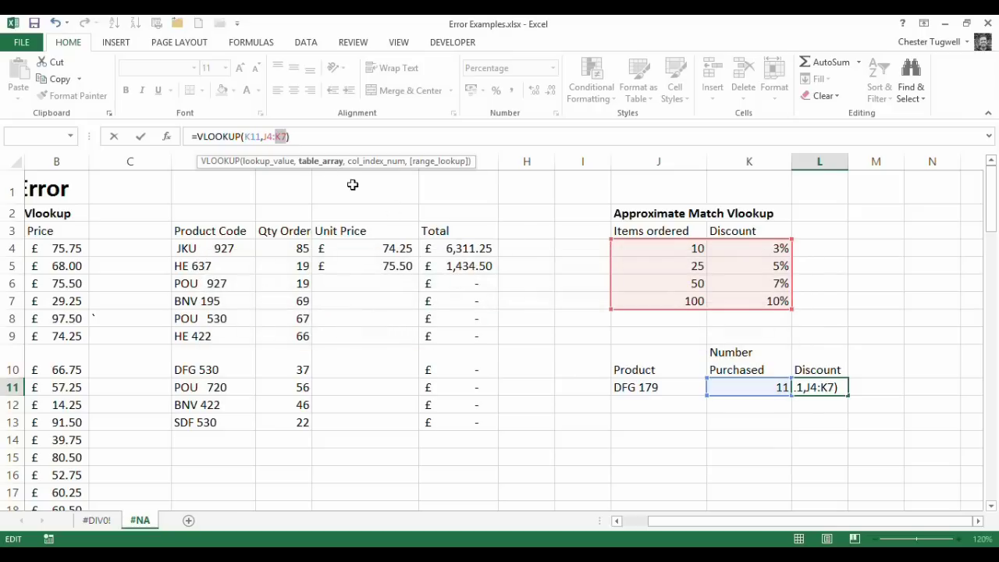
# Step: Add column index 2 to the L11 formula so it reads =VLOOKUP(K11,J4:K7,2)
pyautogui.click(315, 138)
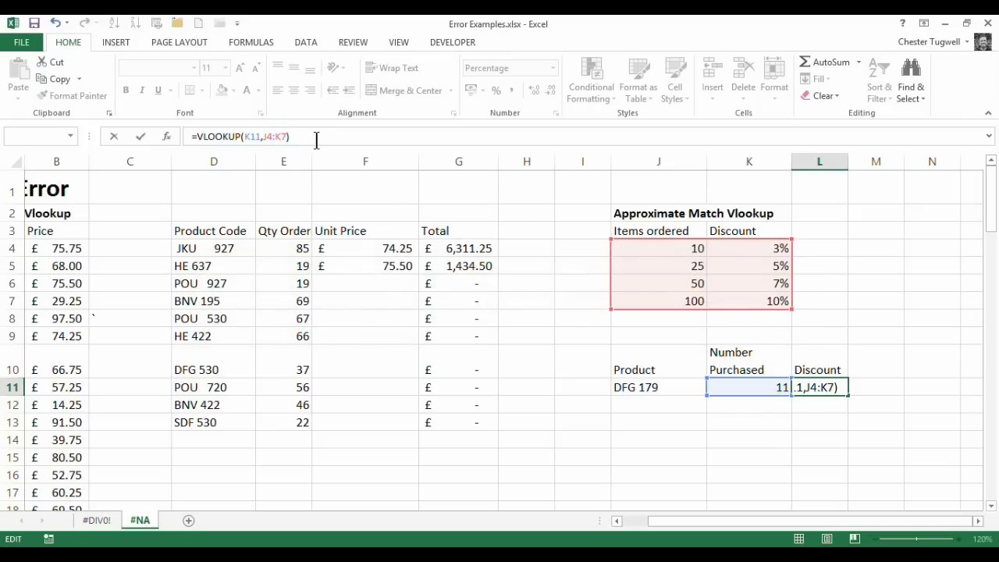
pyautogui.click(286, 137)
pyautogui.write(',')
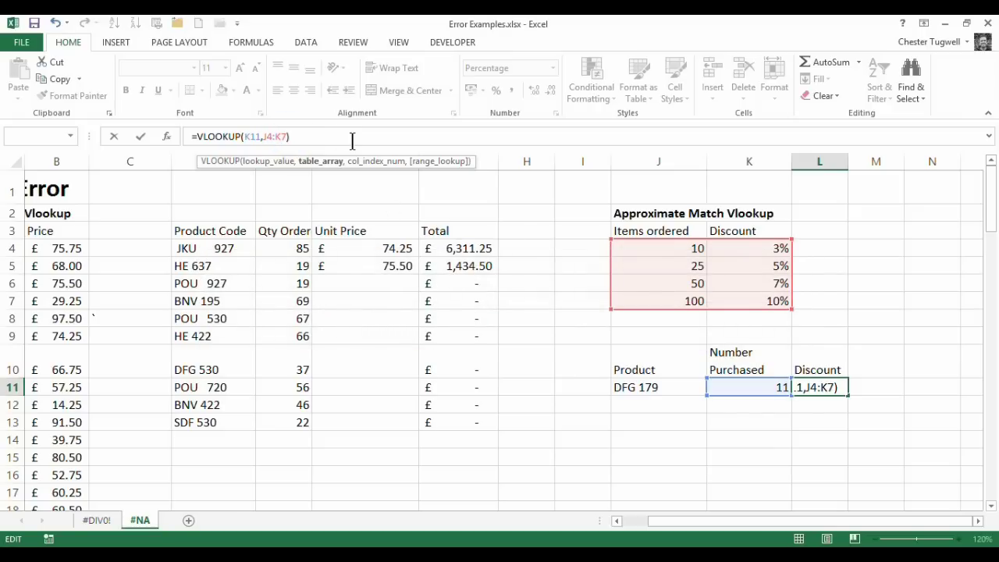
pyautogui.write('2')
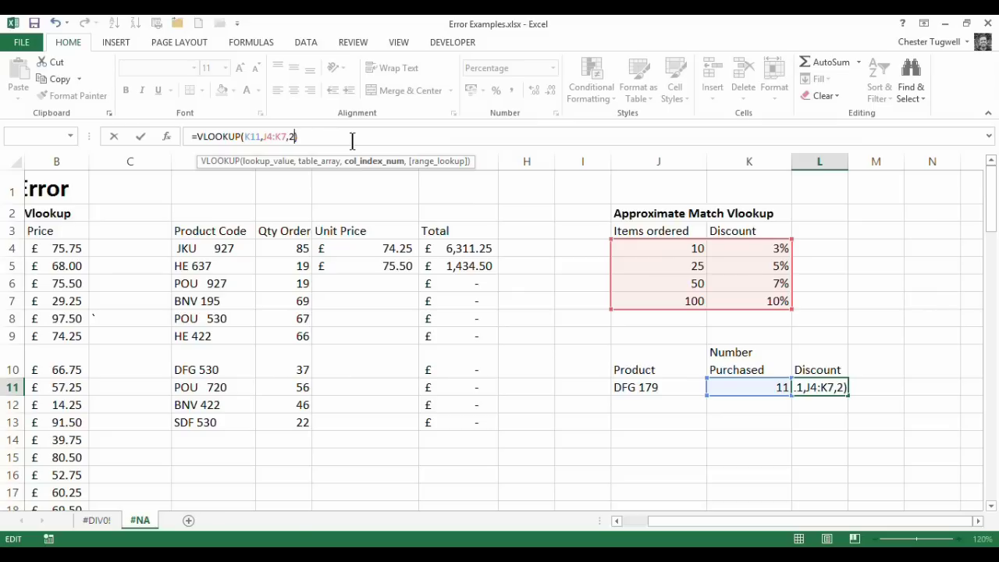
pyautogui.press('Return')
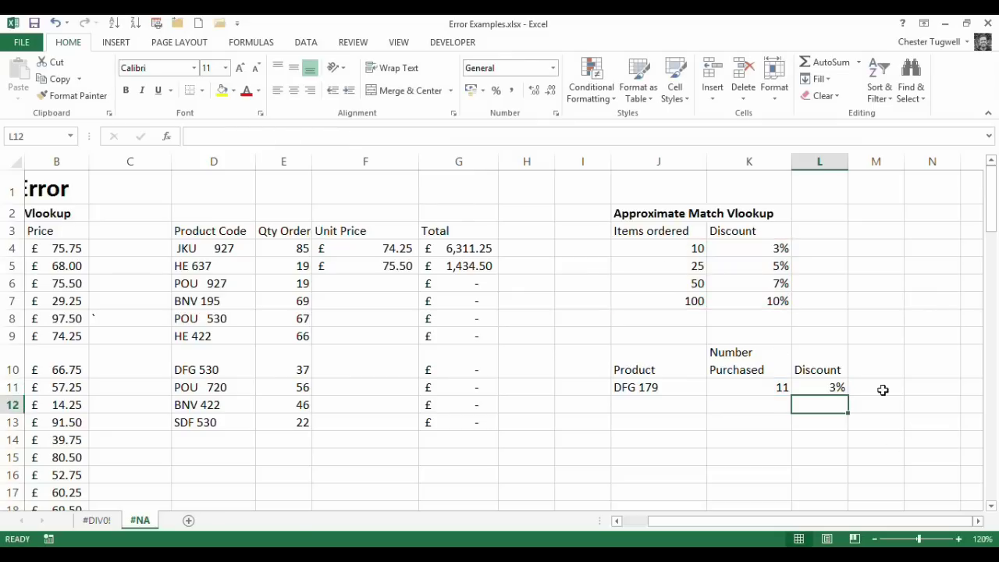
# Step: Set the number purchased in K11 to 9 and check the discount lookup in L11
pyautogui.click(815, 387)
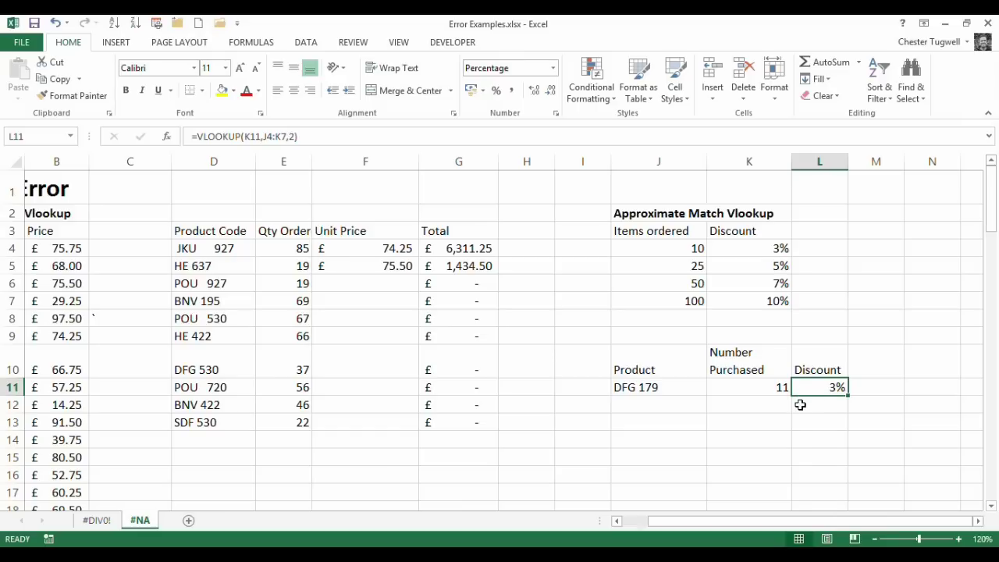
pyautogui.click(778, 387)
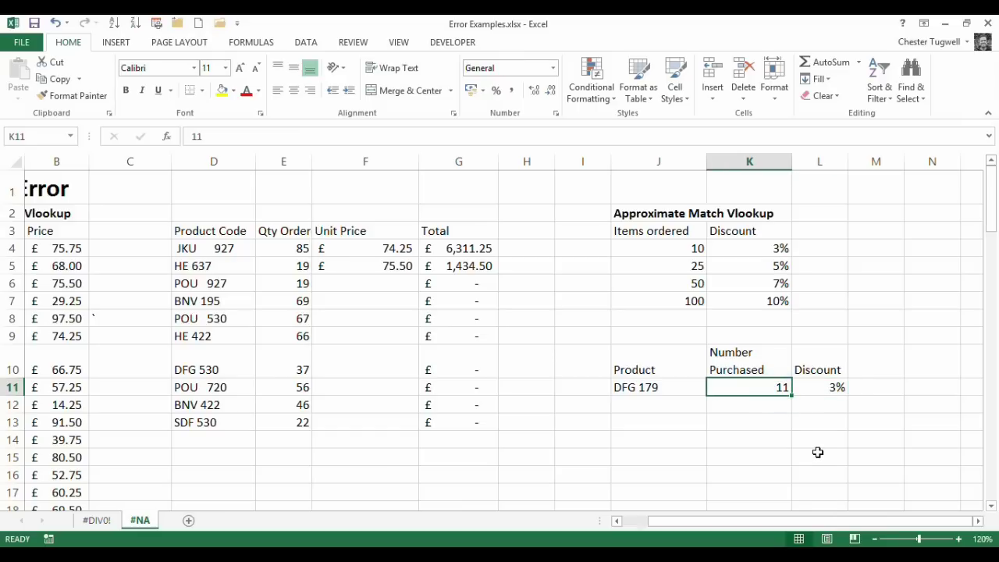
pyautogui.write('9')
pyautogui.press('Return')
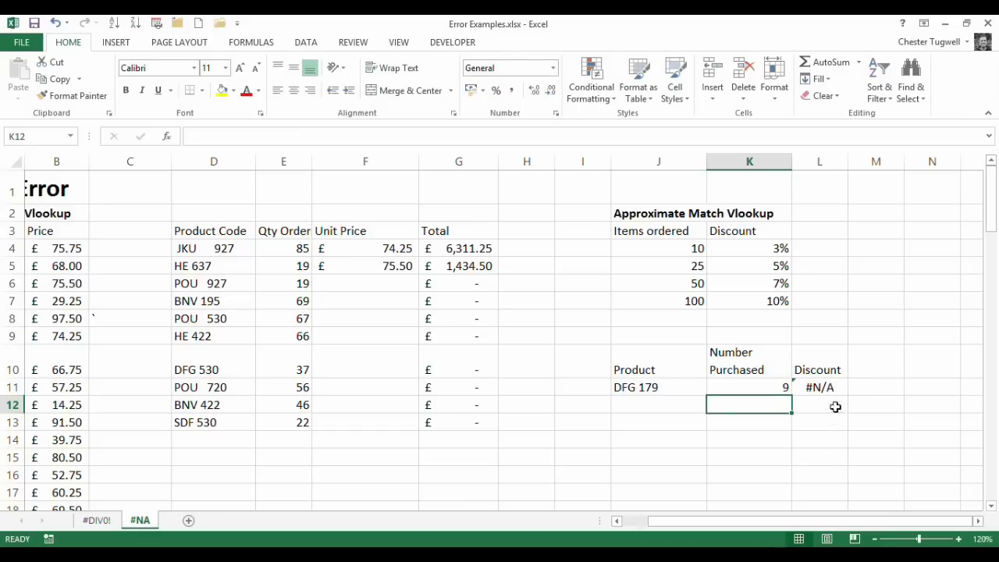
pyautogui.click(828, 387)
pyautogui.click(756, 387)
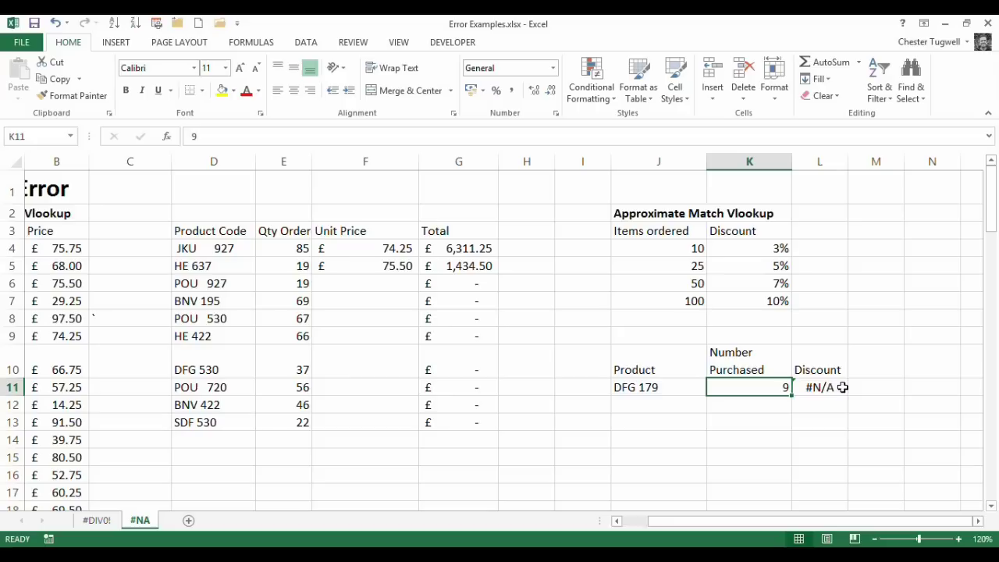
# Step: Shift the discount tiers down one row and add a first tier of 0 items with a 0% discount in J4:K4
pyautogui.moveTo(696, 248); pyautogui.dragTo(742, 325)
pyautogui.click(705, 252)
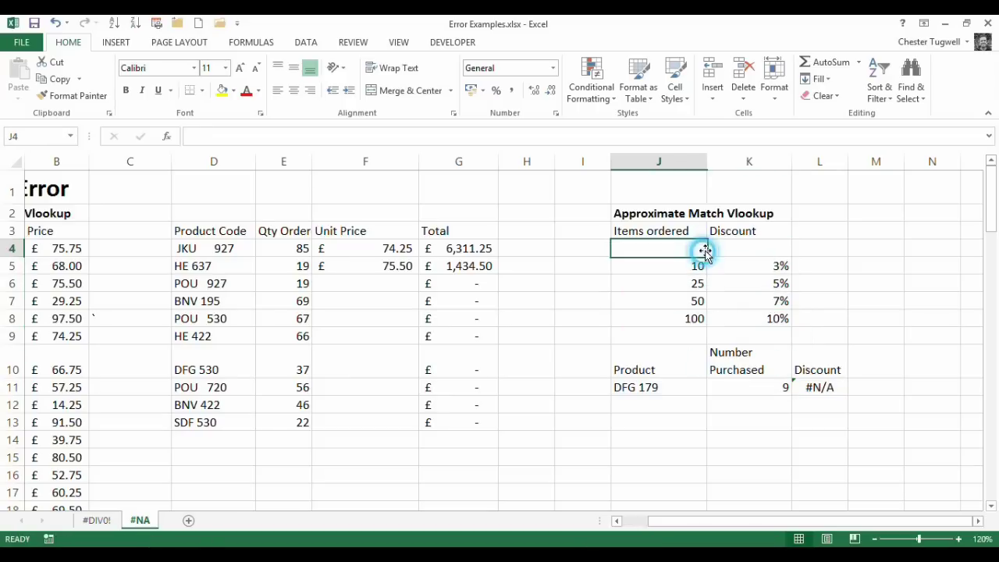
pyautogui.write('0')
pyautogui.click(770, 251)
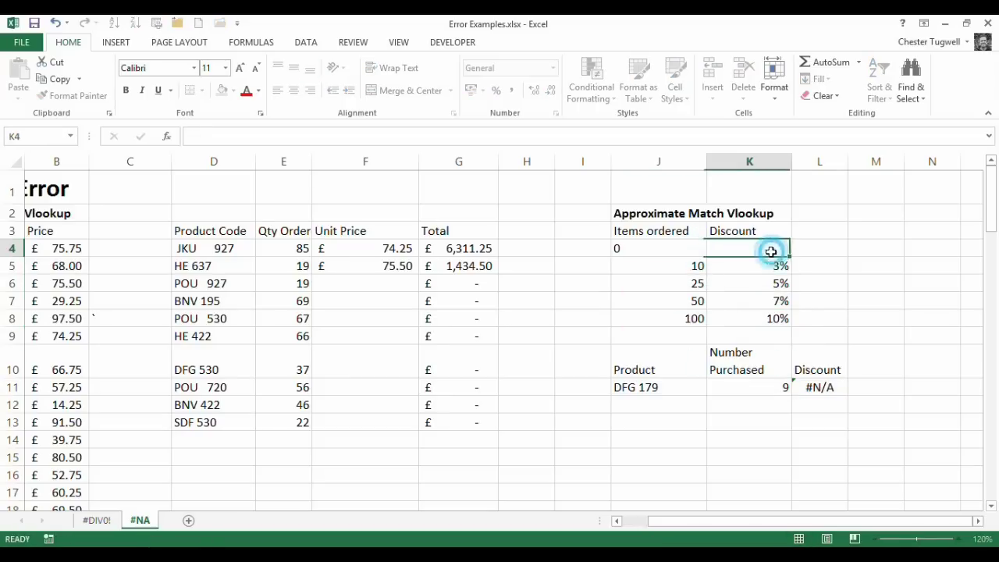
pyautogui.write(')')
pyautogui.write('%')
pyautogui.press('BackSpace')
pyautogui.press('BackSpace')
pyautogui.write('0%')
pyautogui.press('Return')
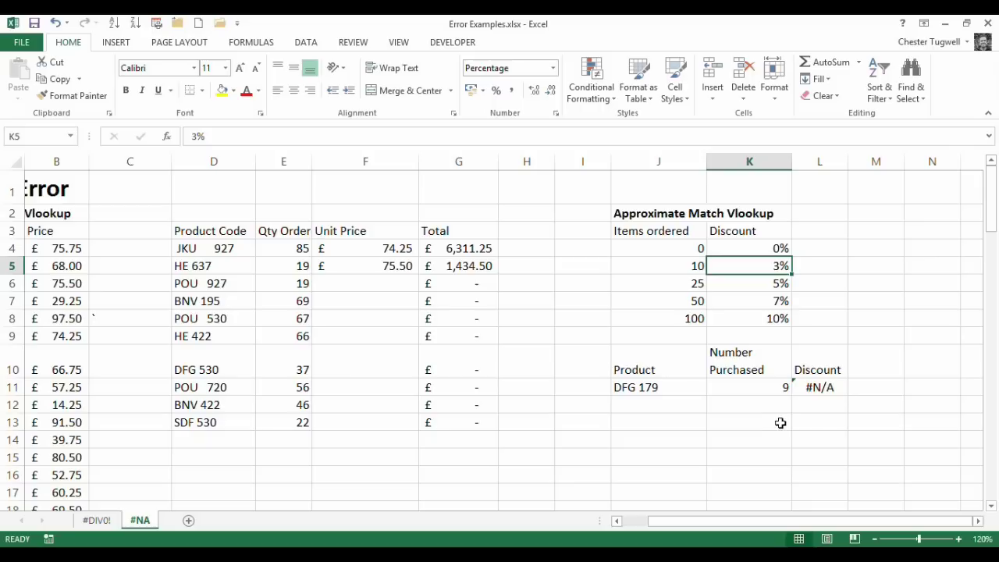
# Step: Extend the table range of the L11 lookup to J4:K8 and recheck the discount for K11
pyautogui.click(810, 386)
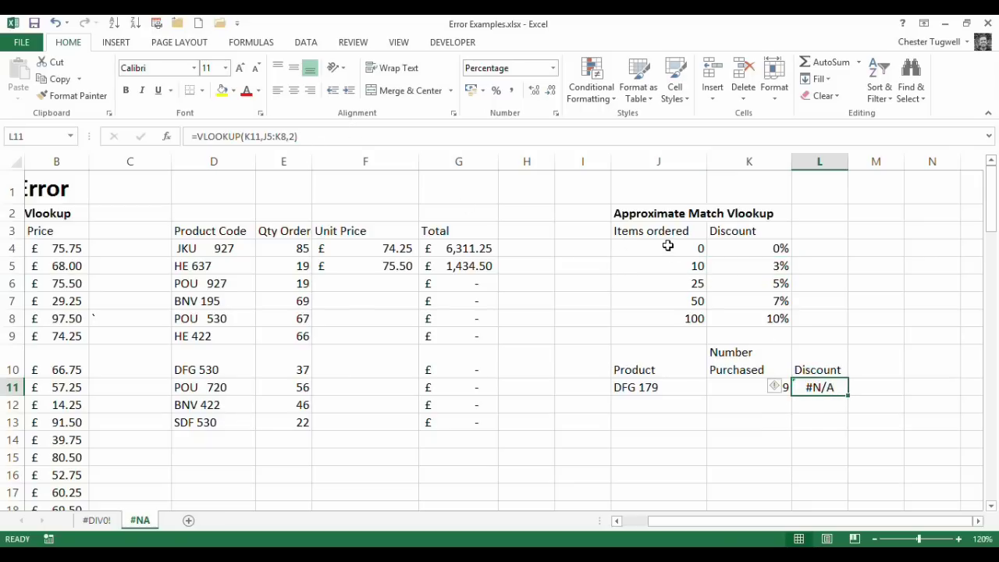
pyautogui.click(266, 136)
pyautogui.click(320, 161)
pyautogui.write('J4:K8')
pyautogui.press('Return')
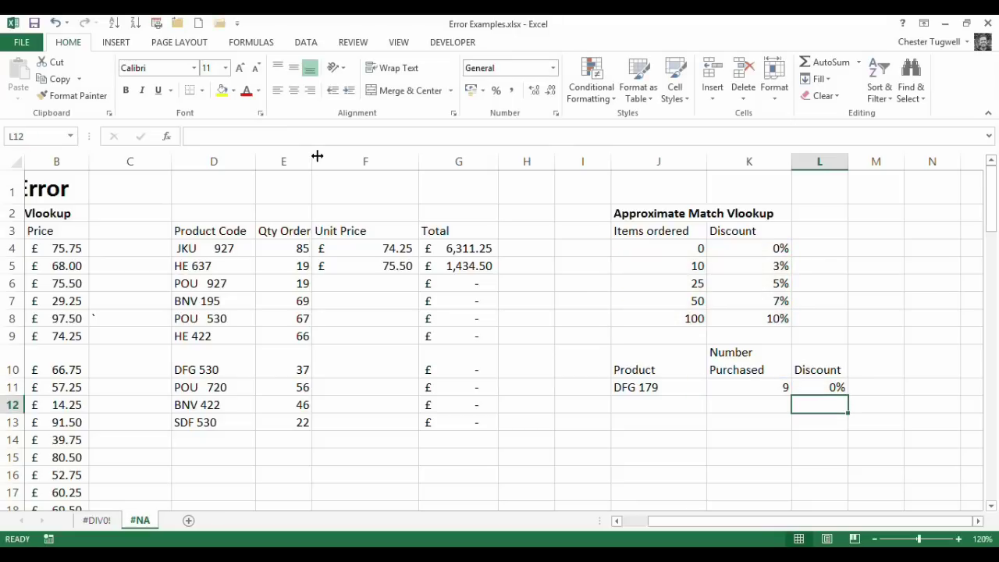
pyautogui.click(754, 391)
pyautogui.click(824, 394)
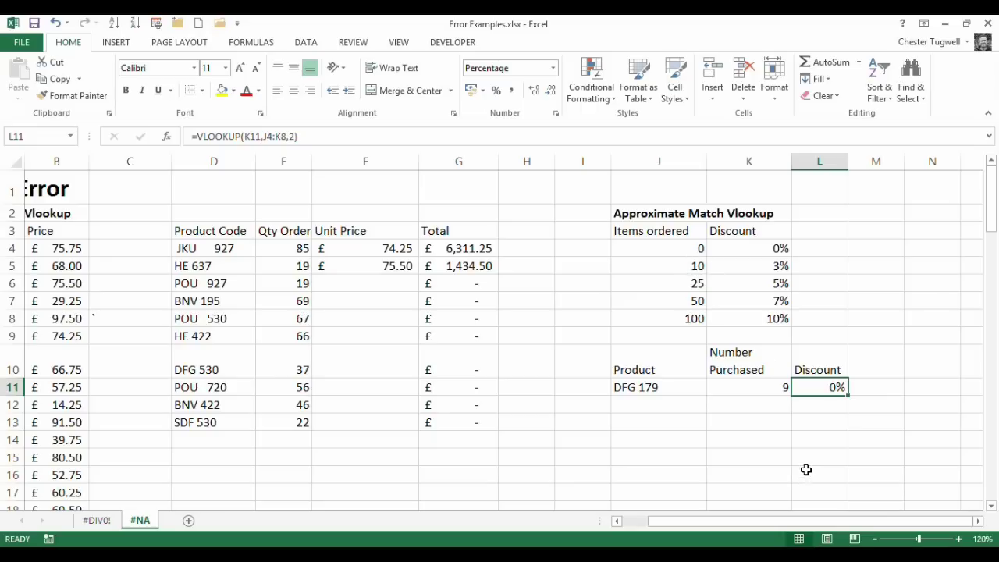
# Step: Replace the first items ordered threshold in J4 with 11
pyautogui.click(693, 249)
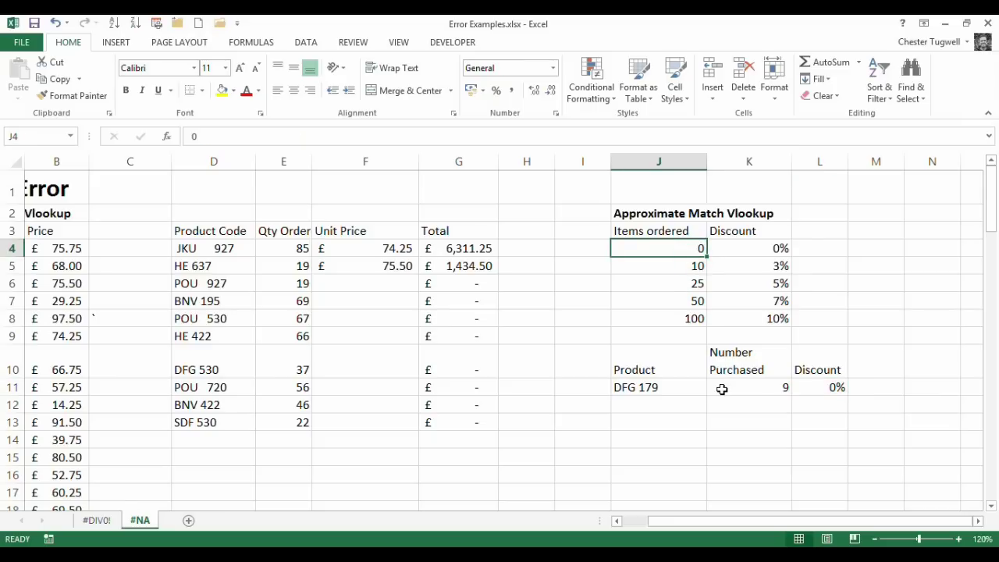
pyautogui.write('11')
pyautogui.click(718, 421)
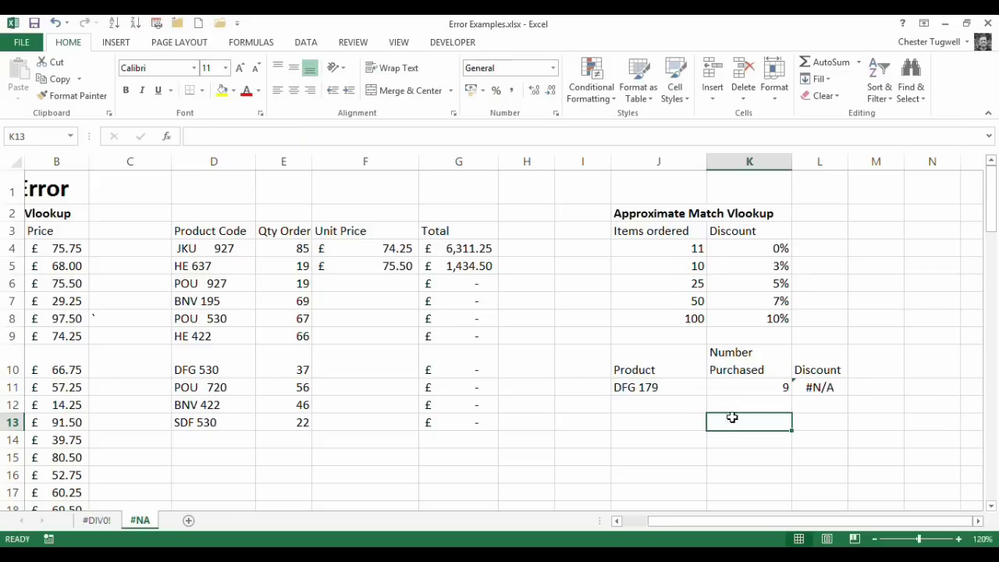